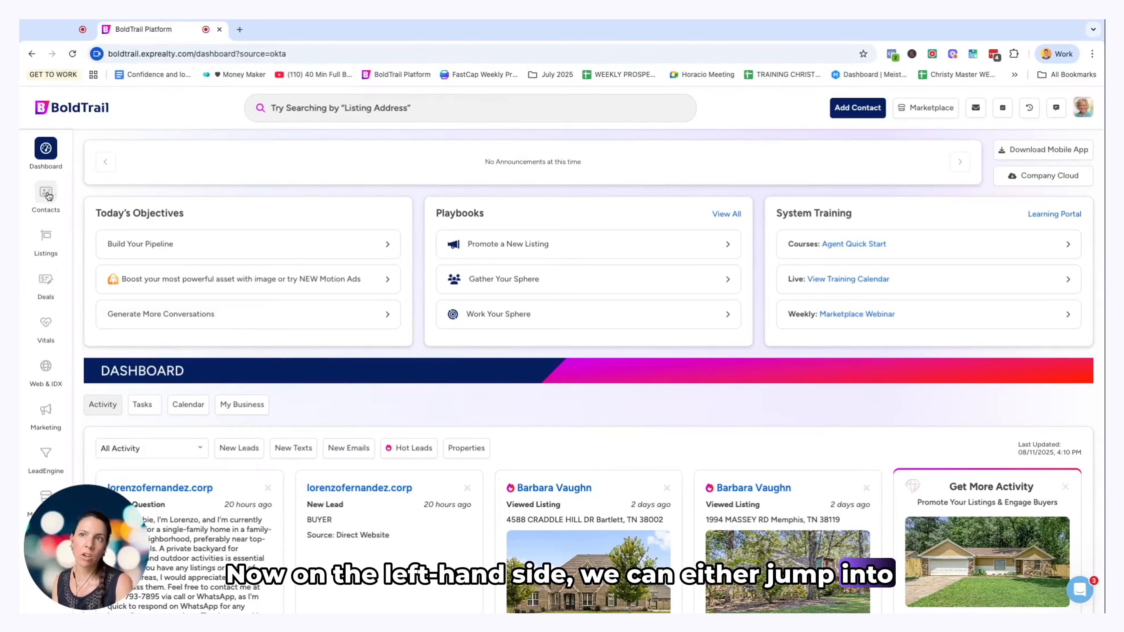
Search the CRM for the contact by first name and open the matching agent contact's record.
click(347, 110)
text(christy)
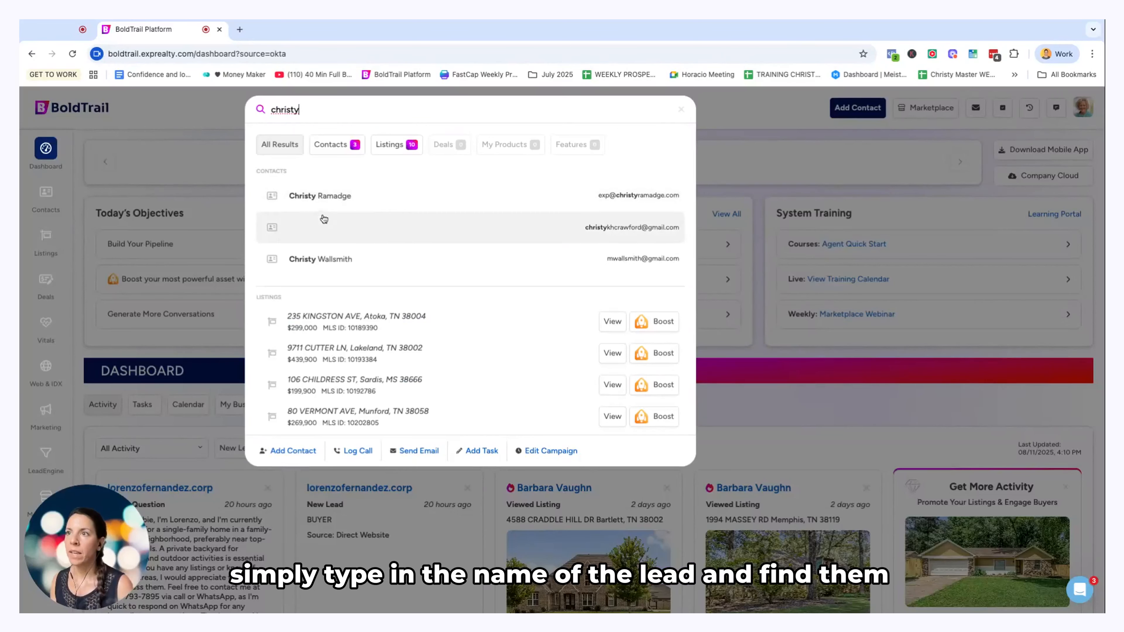
click(321, 200)
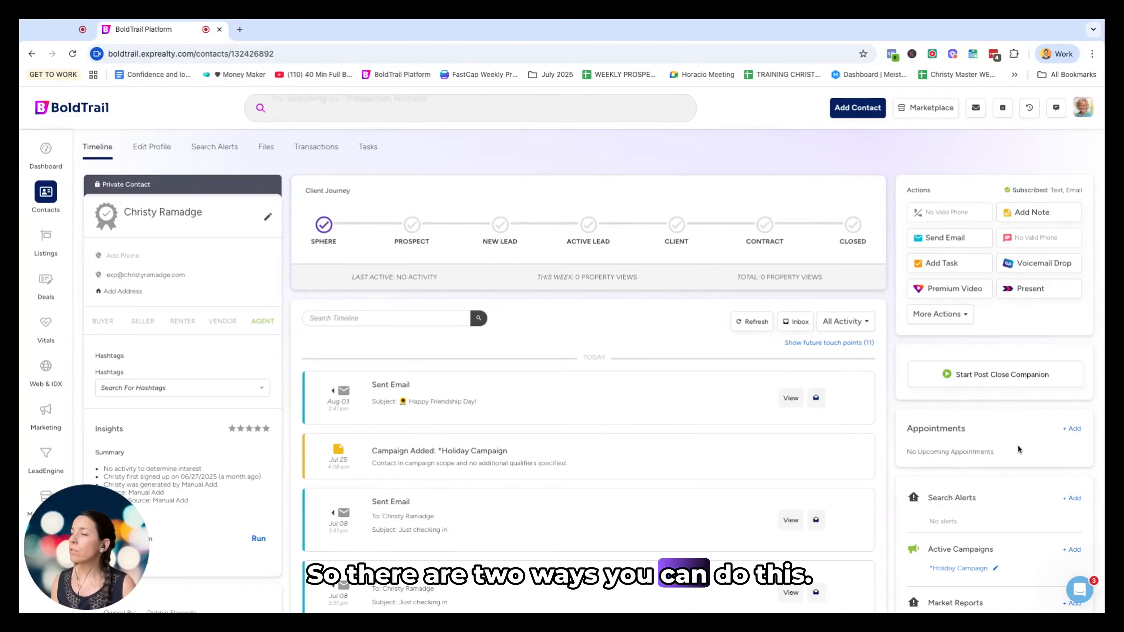
Examine the contact's Search Alerts and Active Campaigns sections to check which ones are turned on.
scroll(1019, 449, down, 1)
scroll(1019, 449, down, 2)
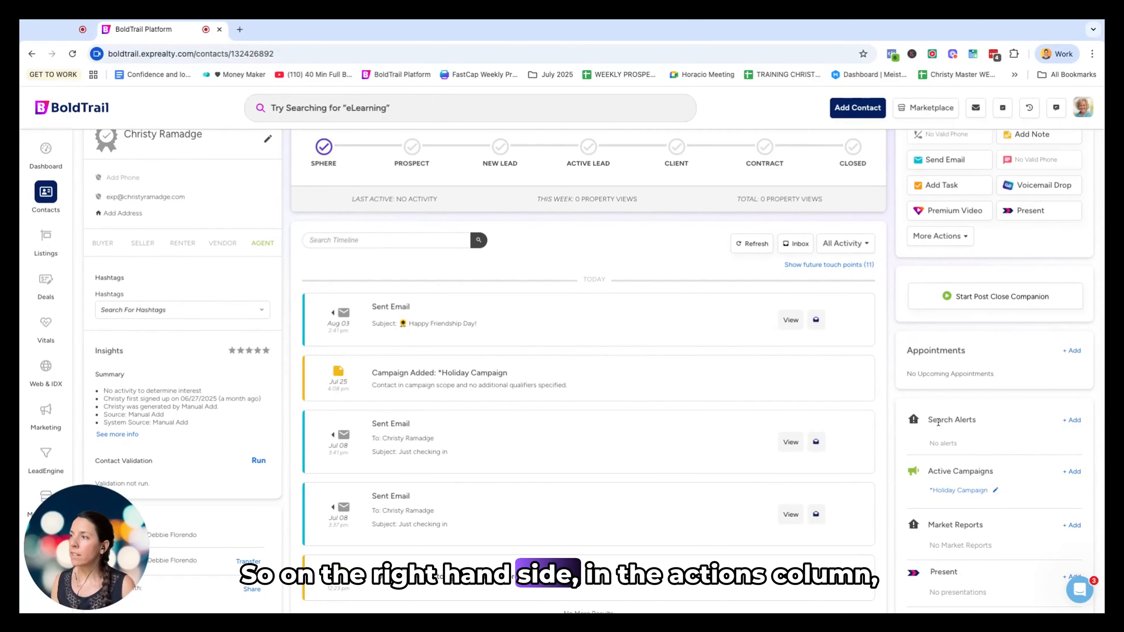
triple_click(929, 422)
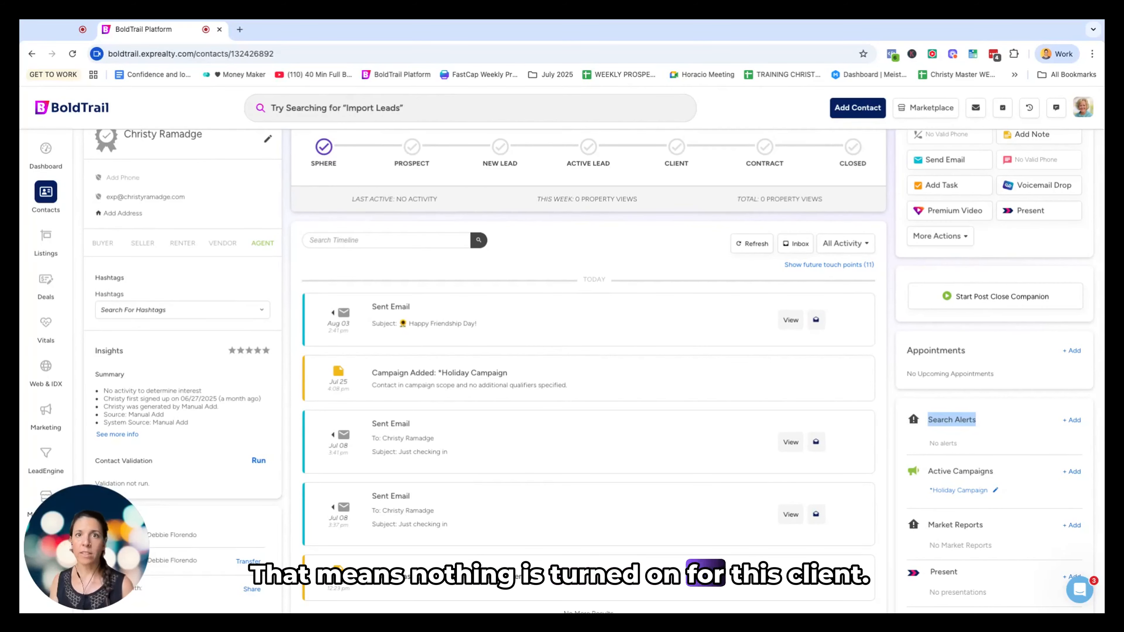
scroll(913, 419, down, 2)
scroll(914, 426, down, 2)
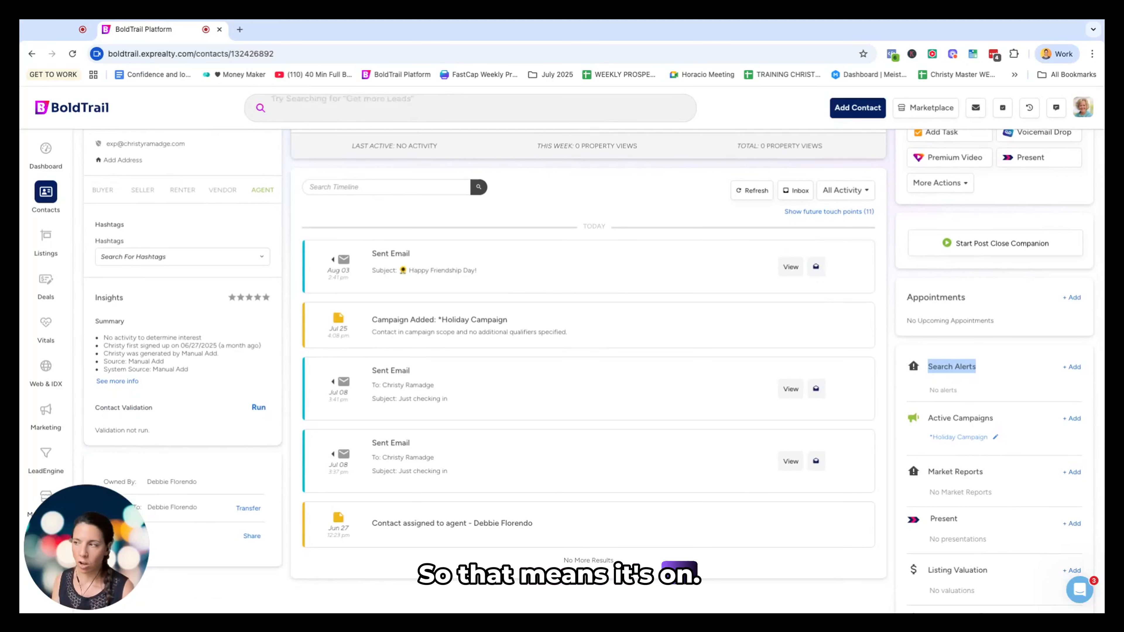
click(908, 371)
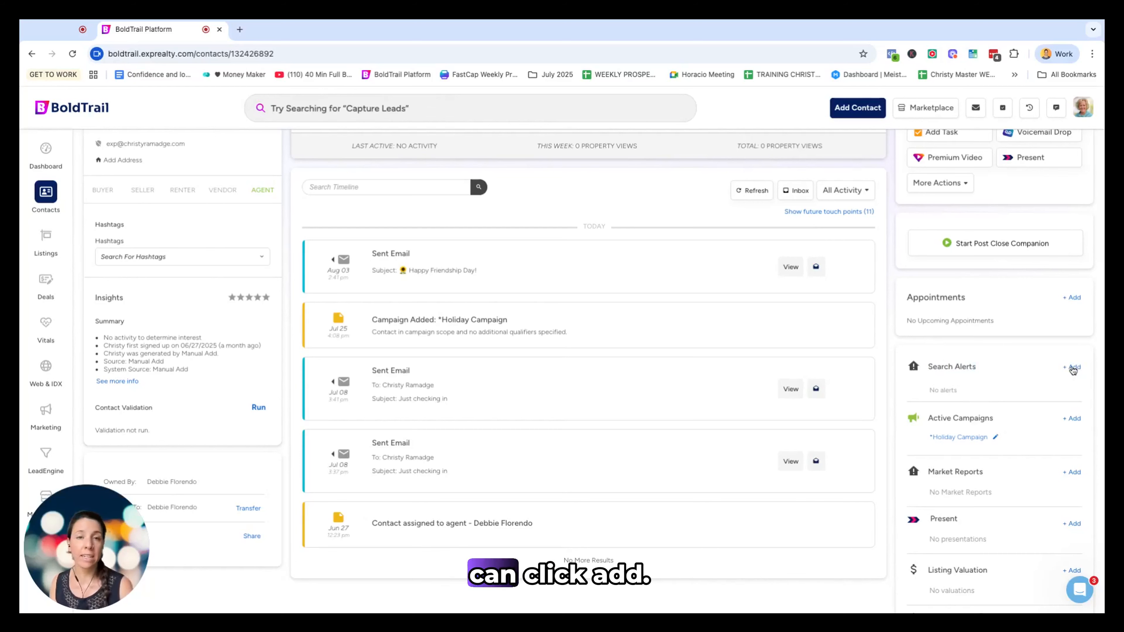
scroll(592, 424, up, 3)
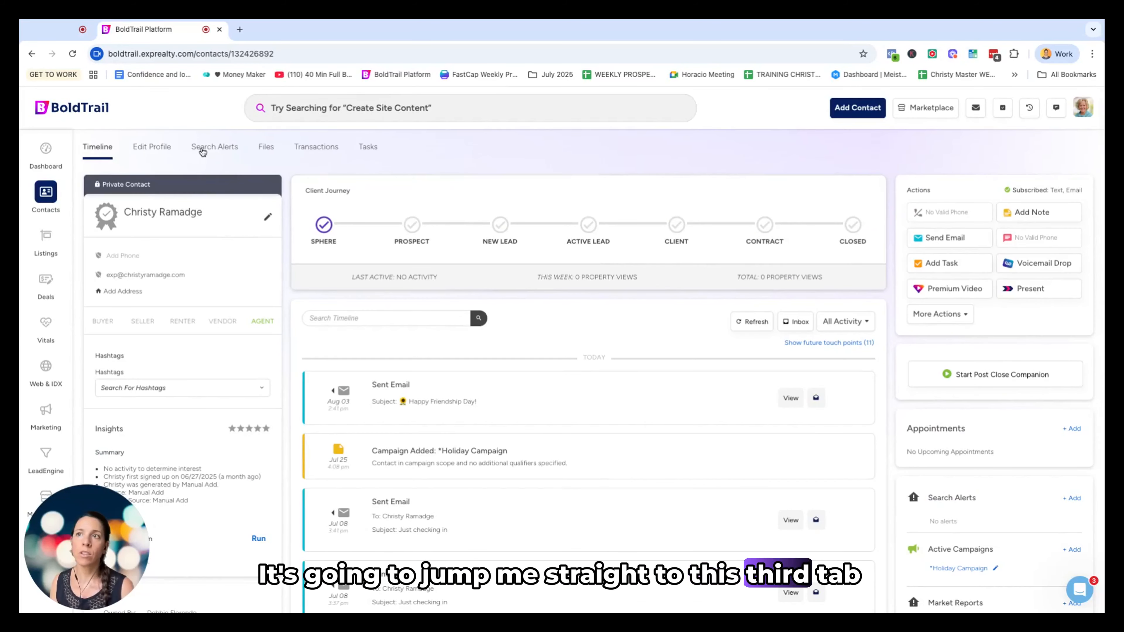
scroll(216, 151, down, 1)
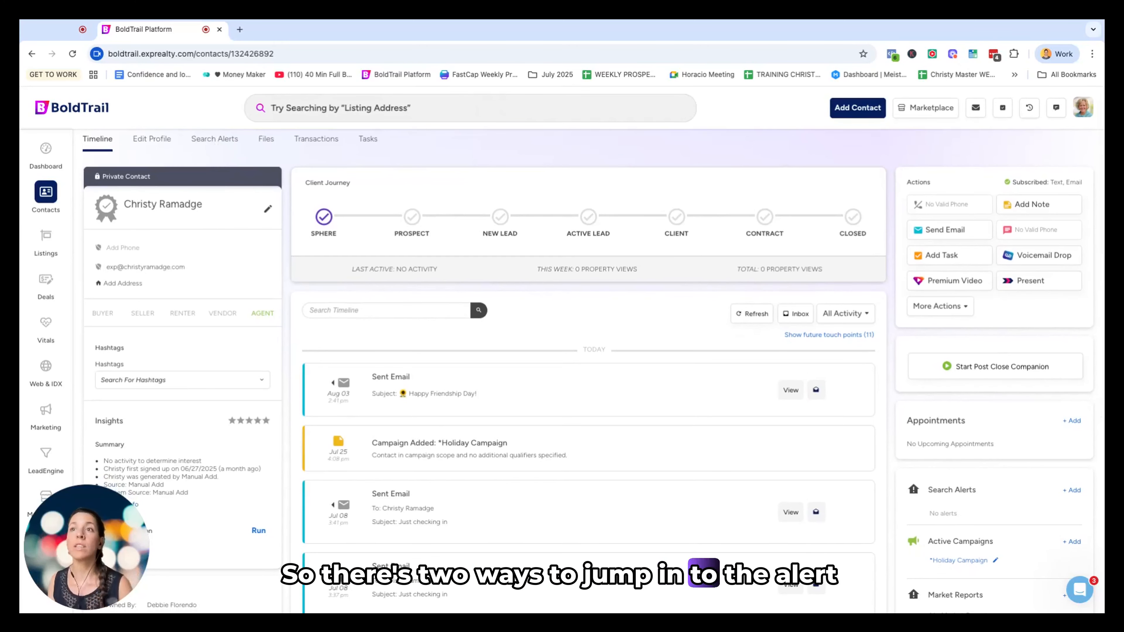
Open the contact's search alert settings and title the new alert "Memphis Alerts".
scroll(215, 149, up, 1)
click(215, 147)
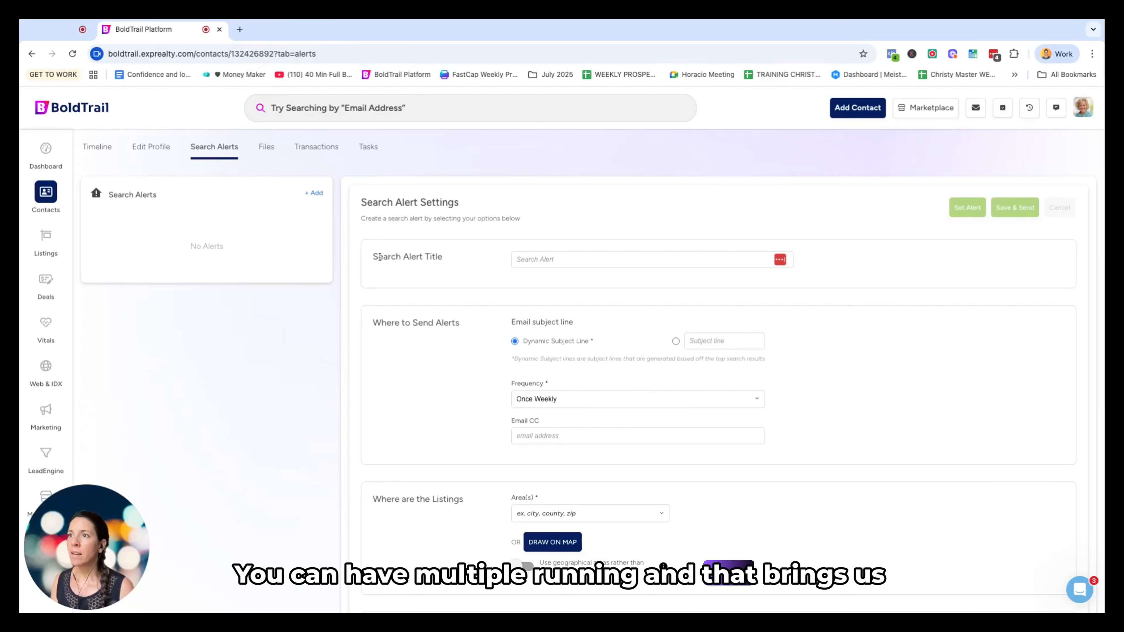
drag(374, 257, 442, 257)
click(547, 259)
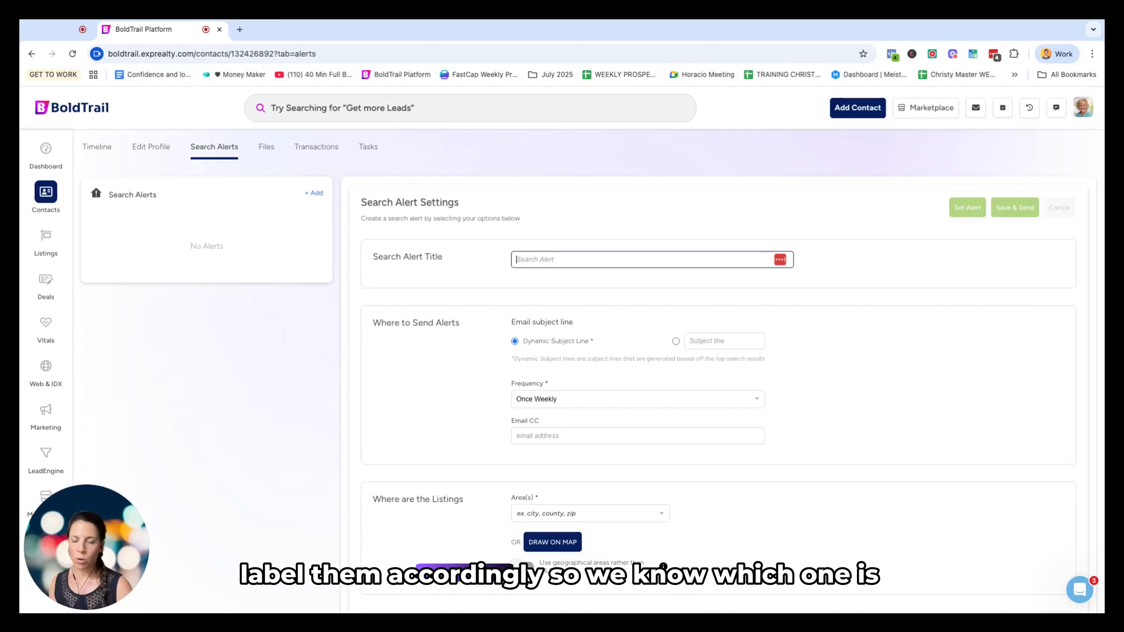
text(Memphis Alerts)
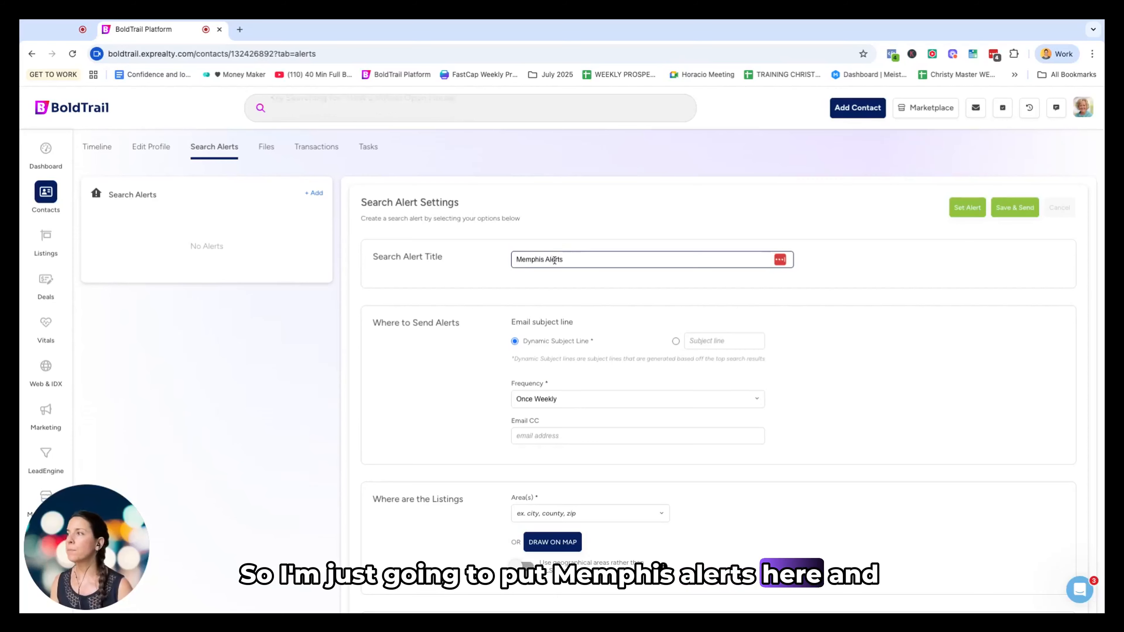
Switch the alert email to a custom subject line reading "🏡 Your New Listing Alerts".
scroll(633, 297, down, 1)
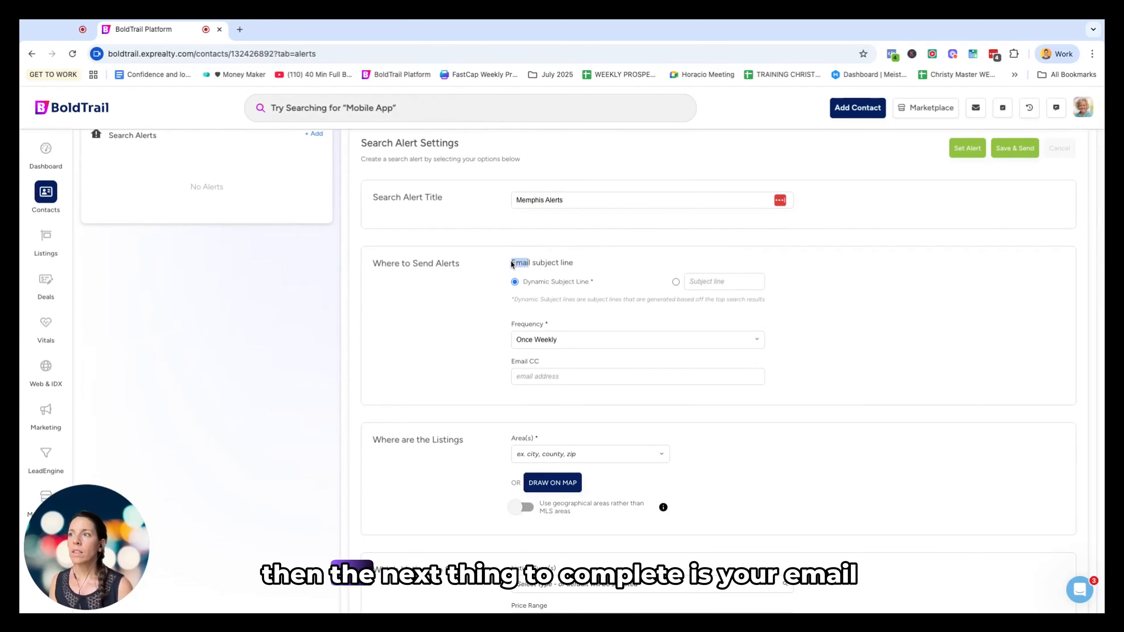
drag(512, 264, 588, 269)
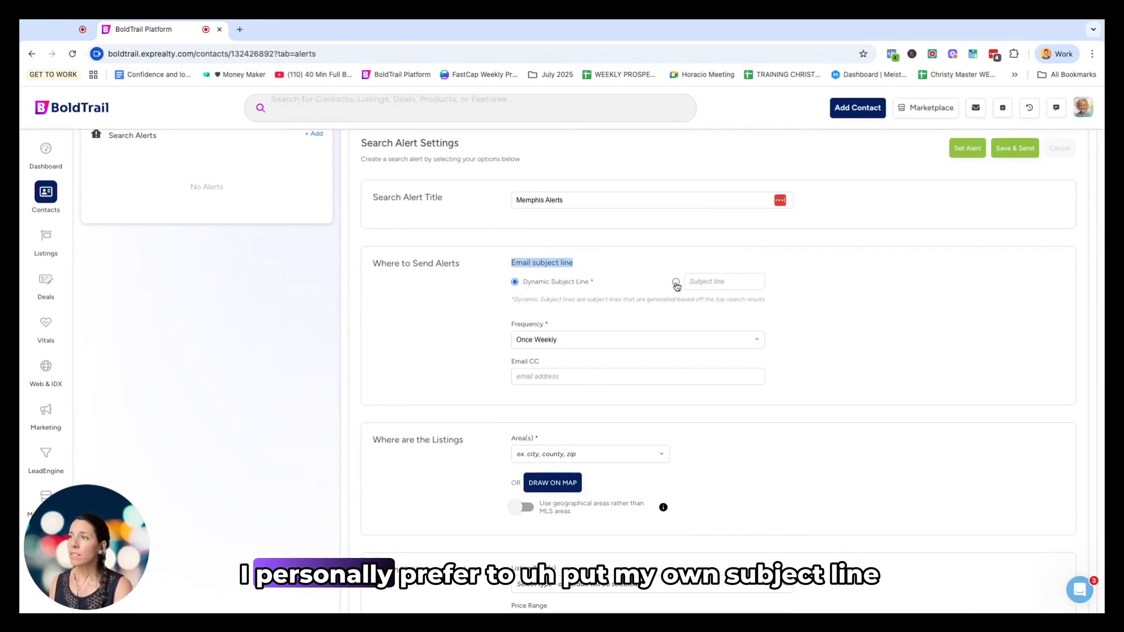
click(677, 283)
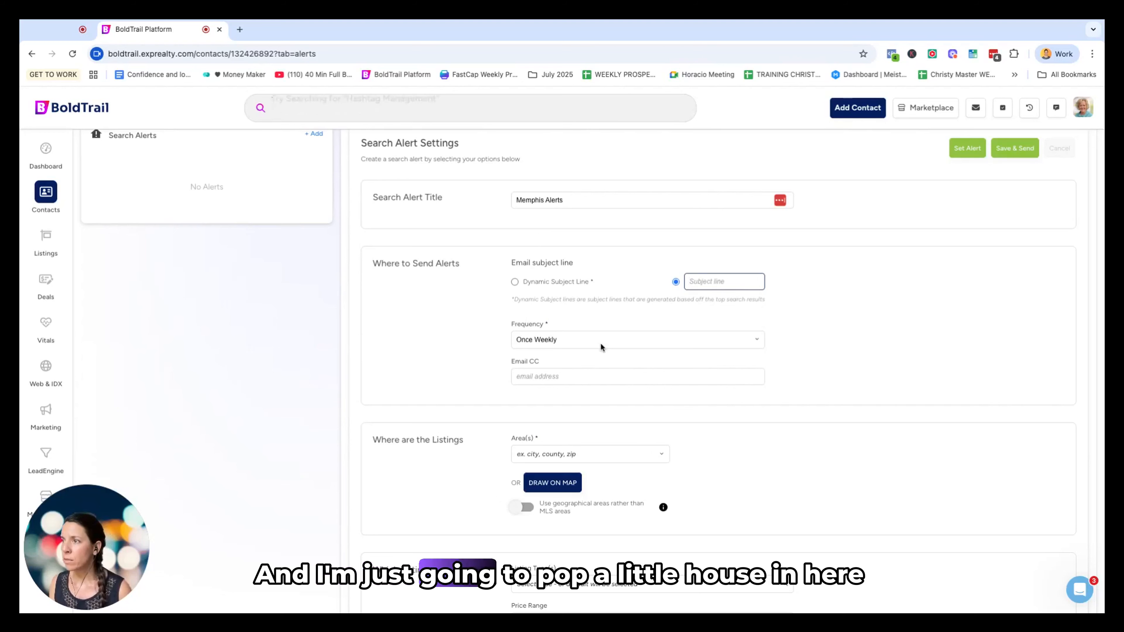
text(🏡)
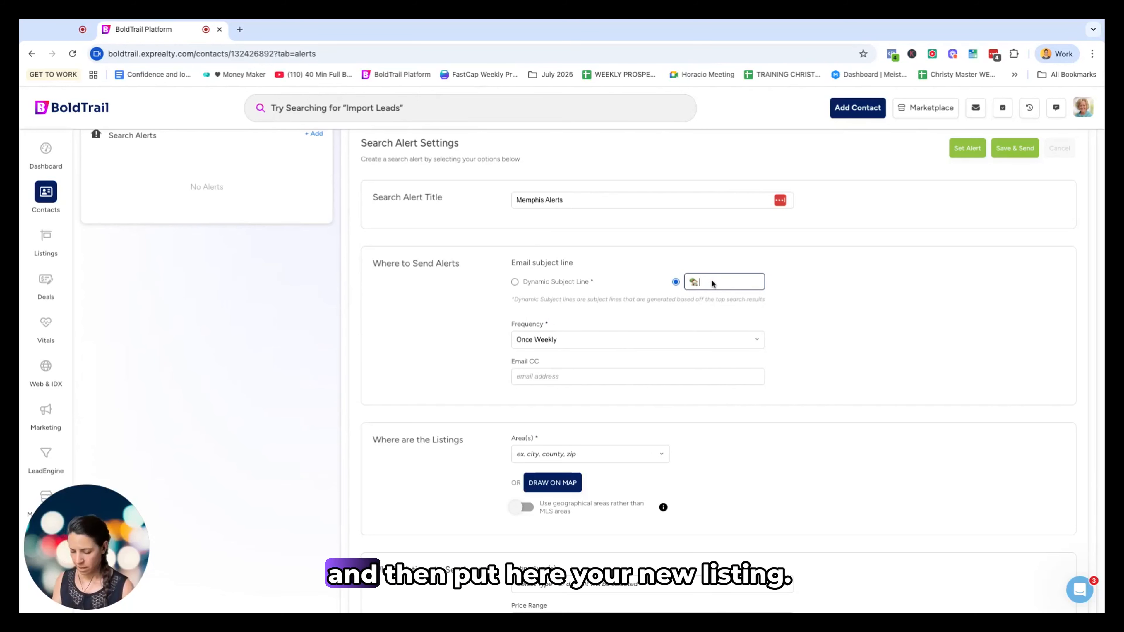
text(Your New)
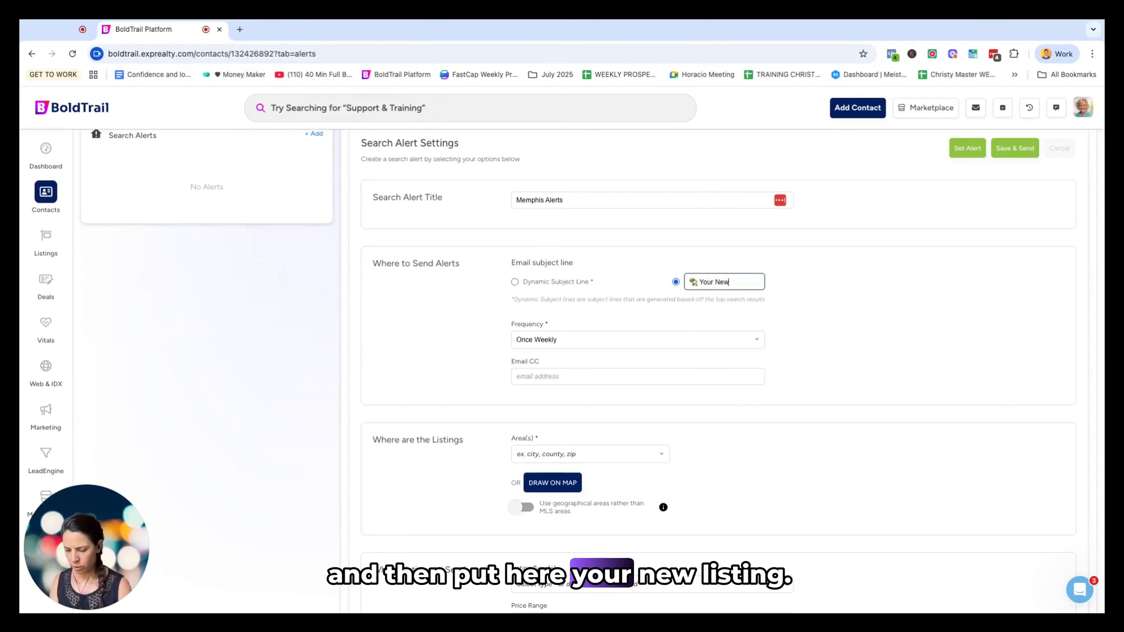
text( Listing Alt)
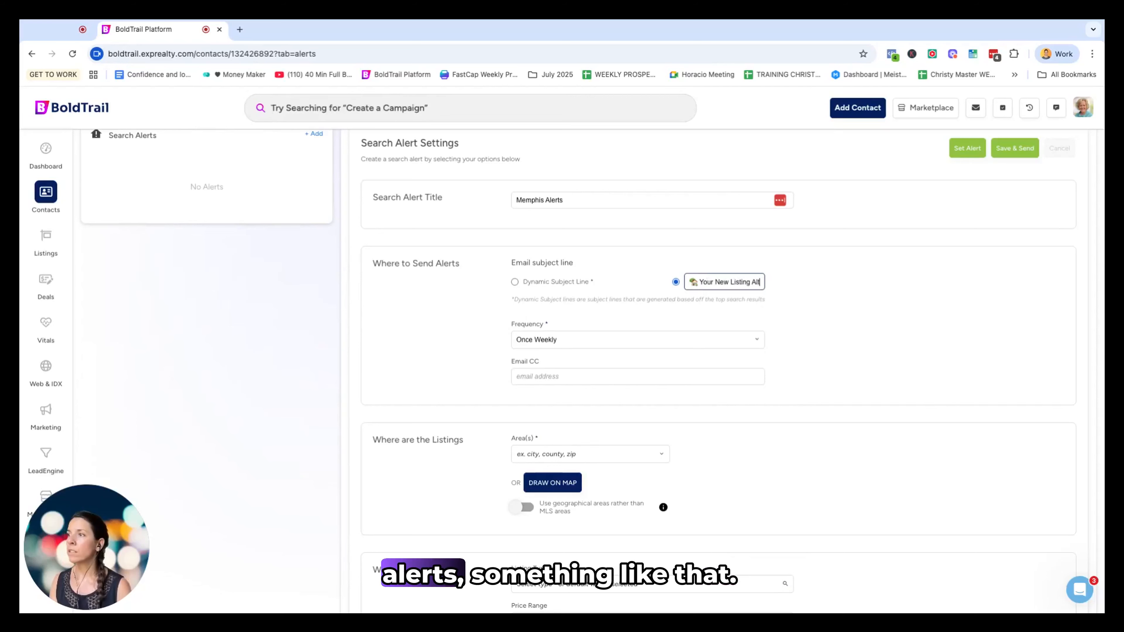
text(rts)
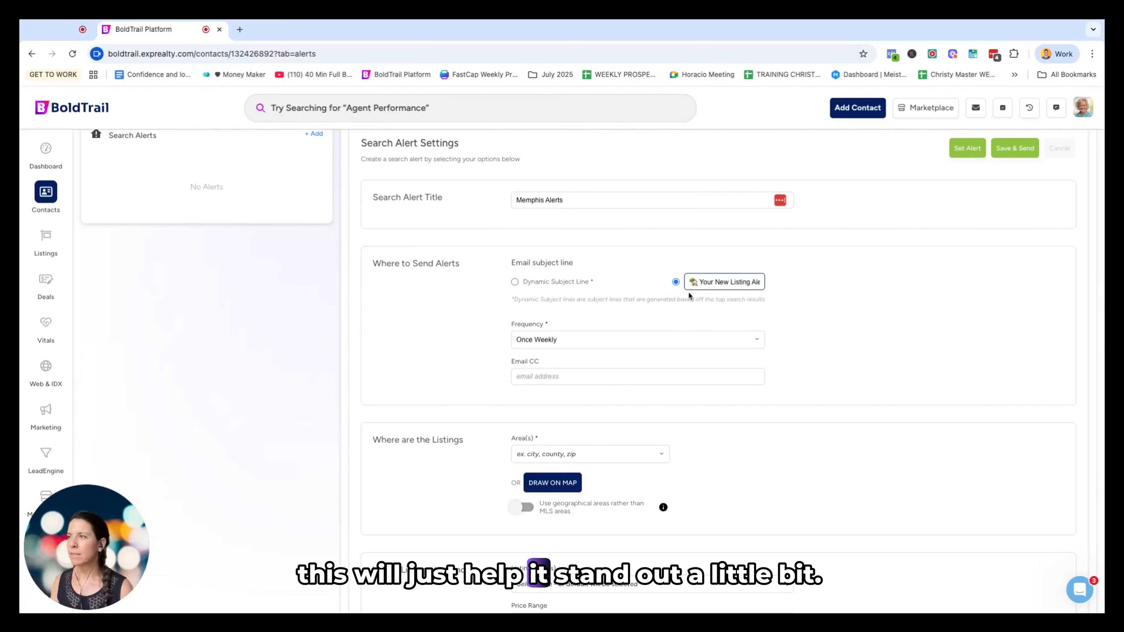
Set the search alert's sending frequency to Daily.
scroll(689, 287, down, 1)
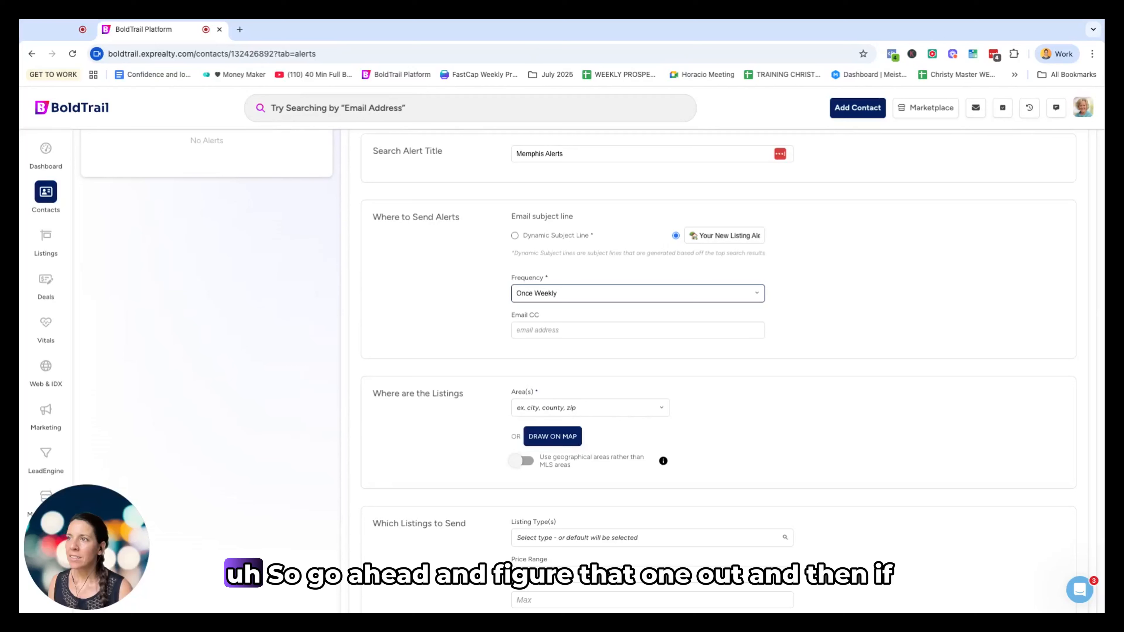
scroll(632, 363, down, 1)
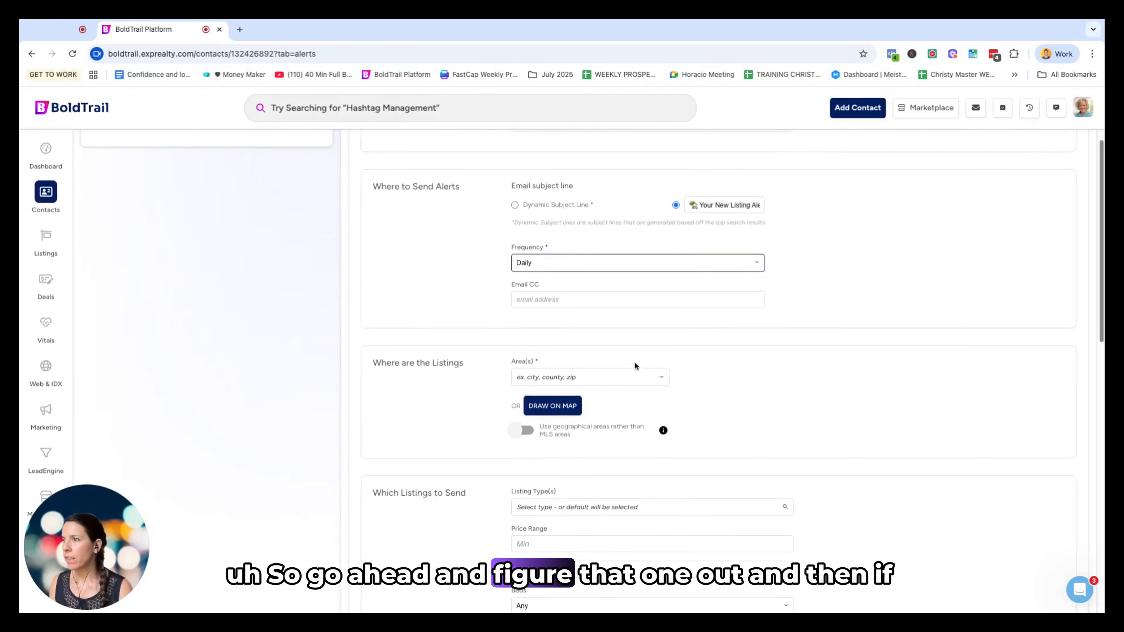
click(632, 296)
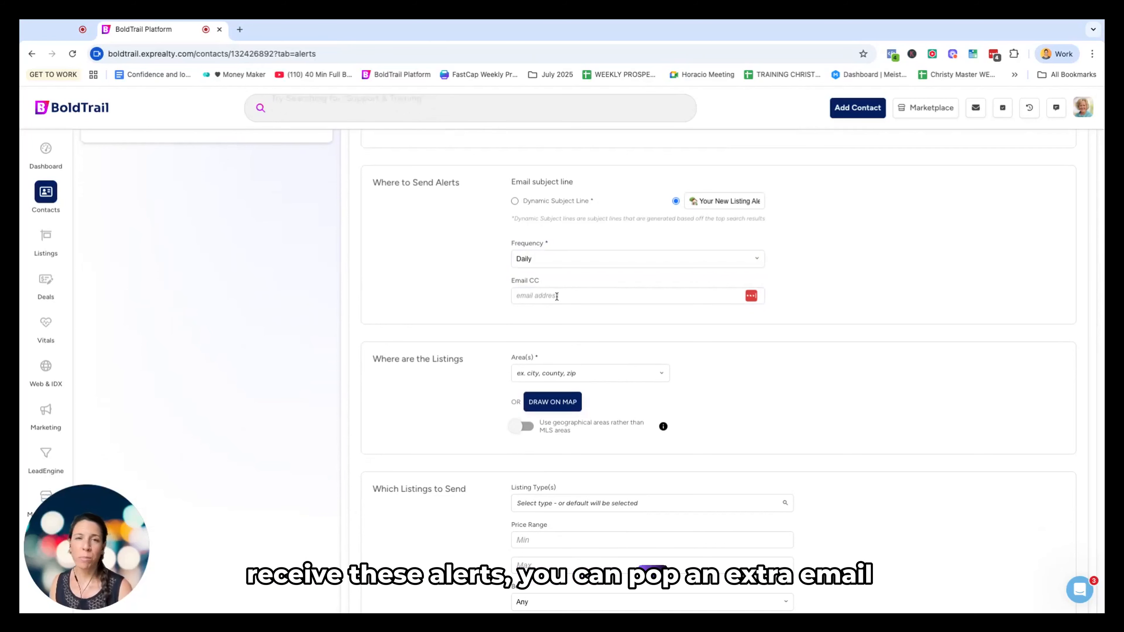
Add the city Memphis, TN and the neighborhood Memphis & Hopefield, TN as listing areas for the alert.
scroll(559, 295, down, 2)
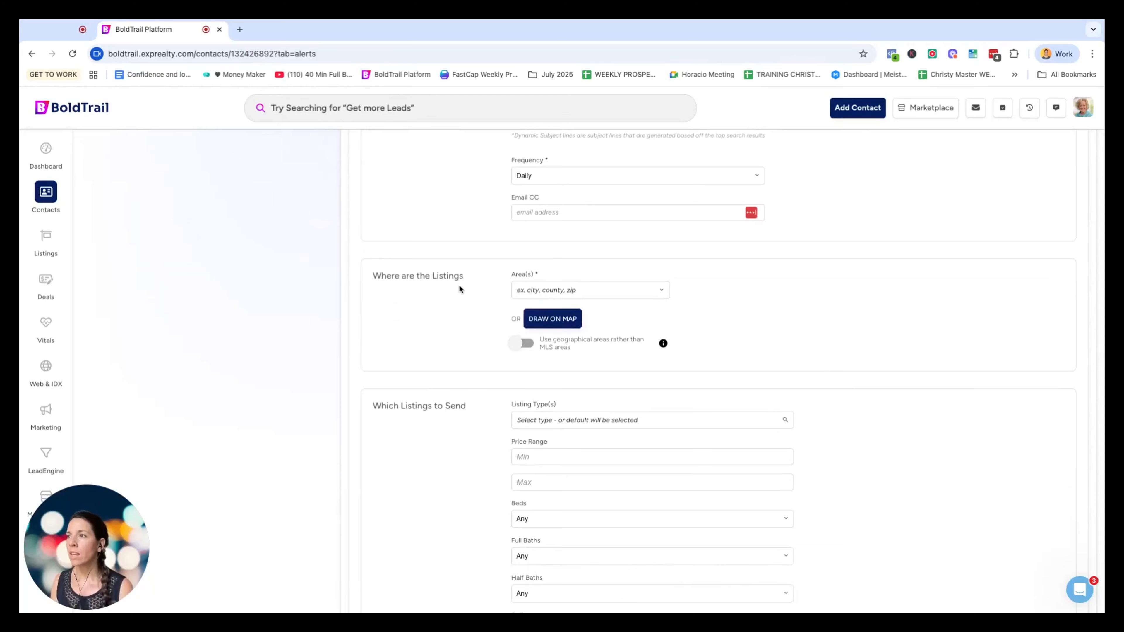
scroll(478, 270, down, 1)
click(577, 253)
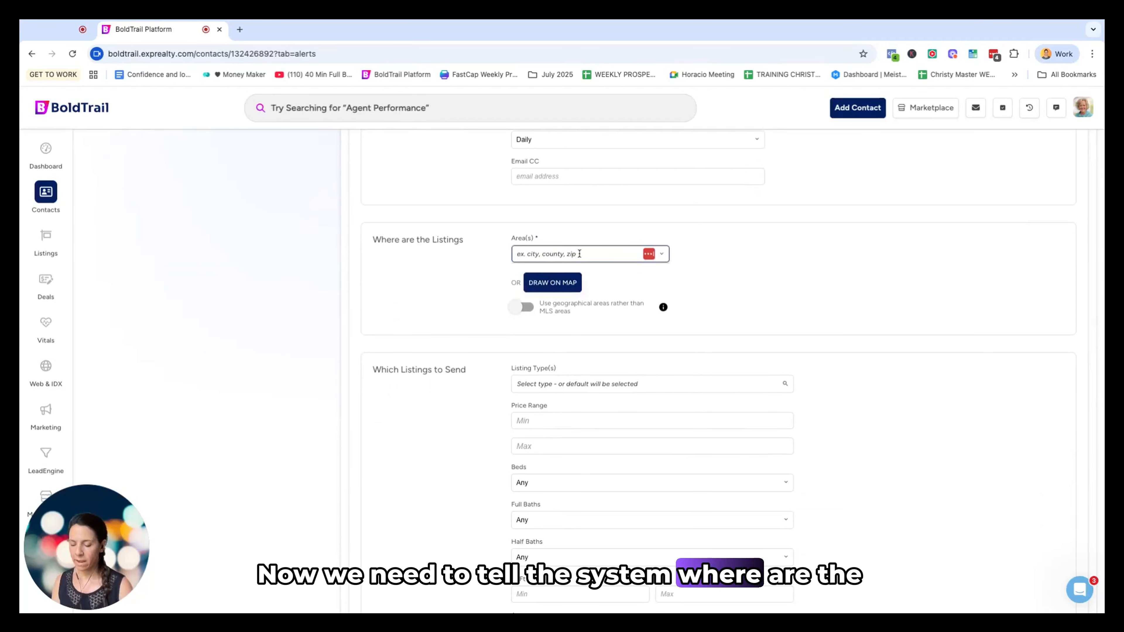
text(memphi)
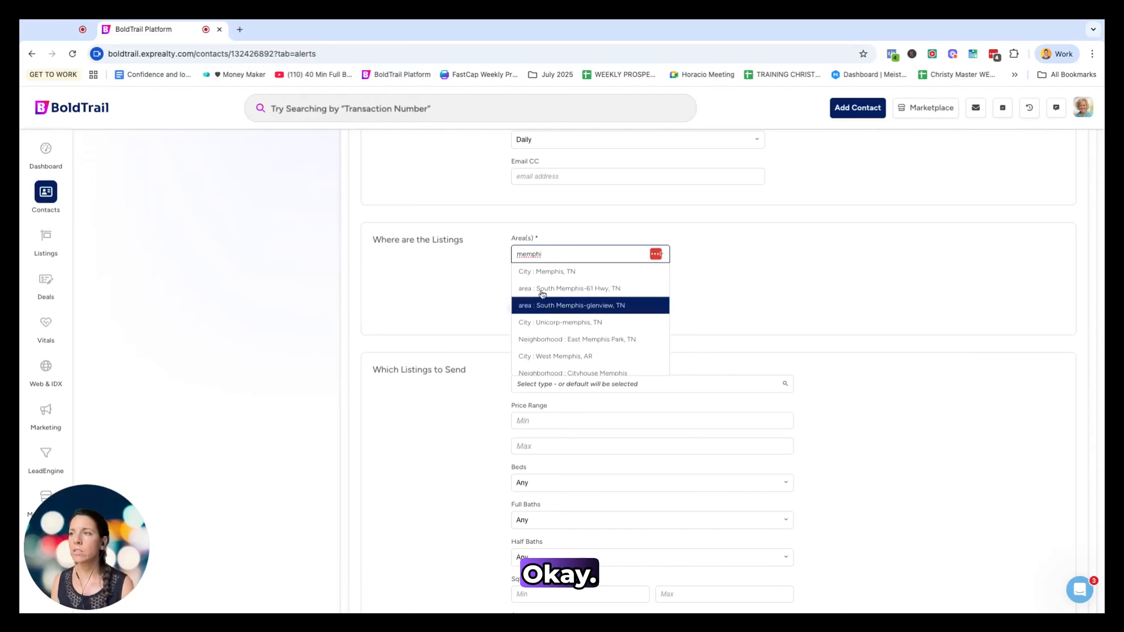
click(544, 271)
click(561, 252)
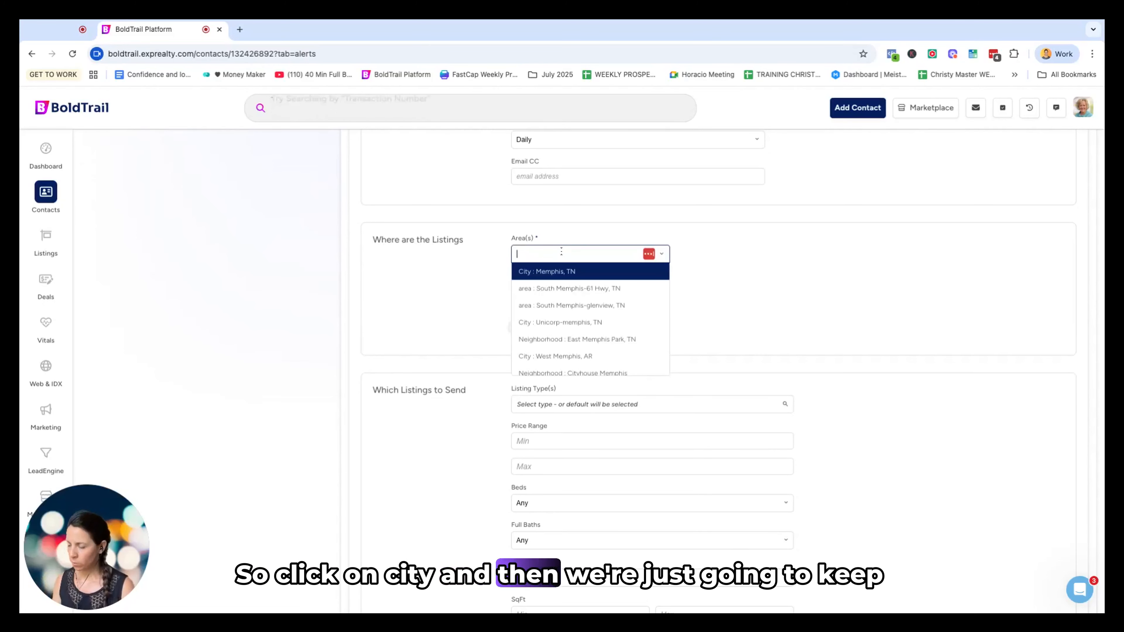
text(memphi)
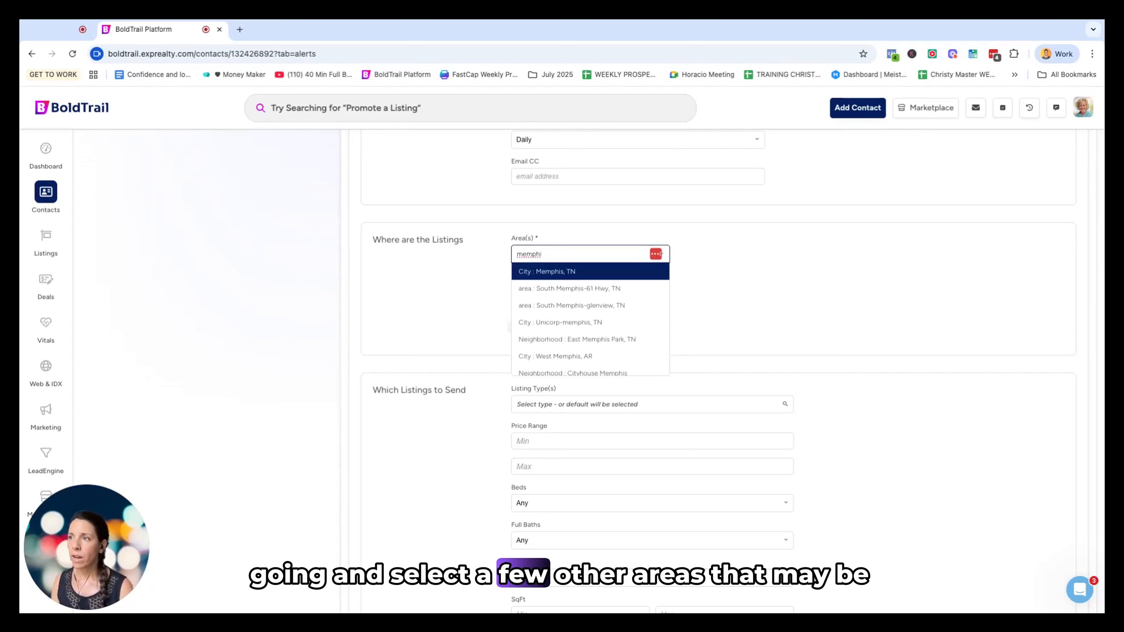
scroll(585, 318, down, 3)
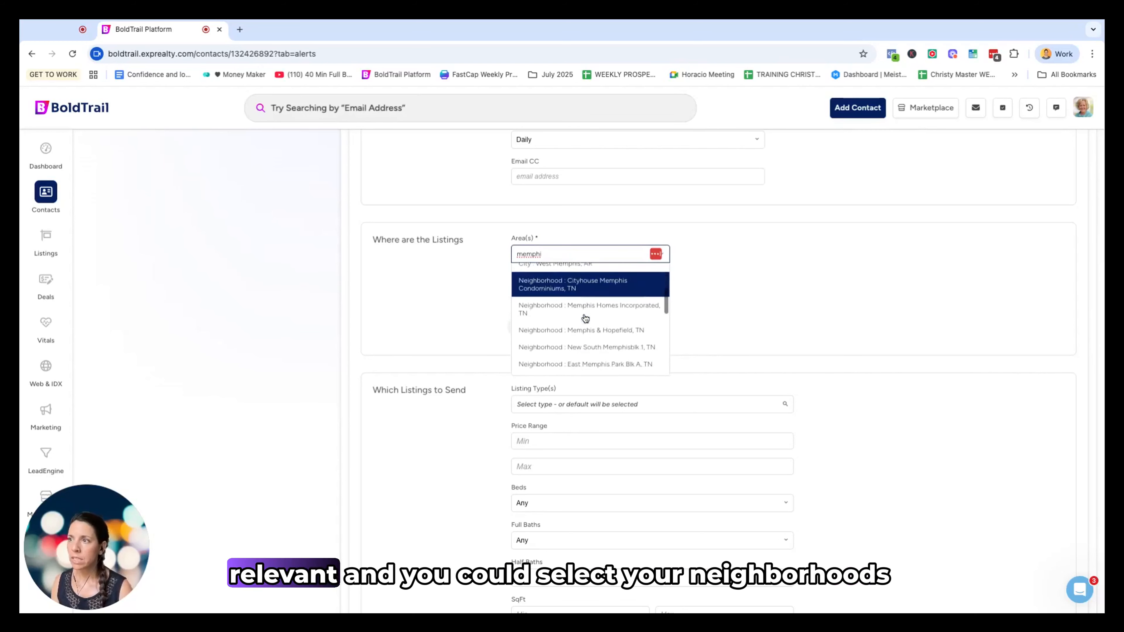
click(586, 315)
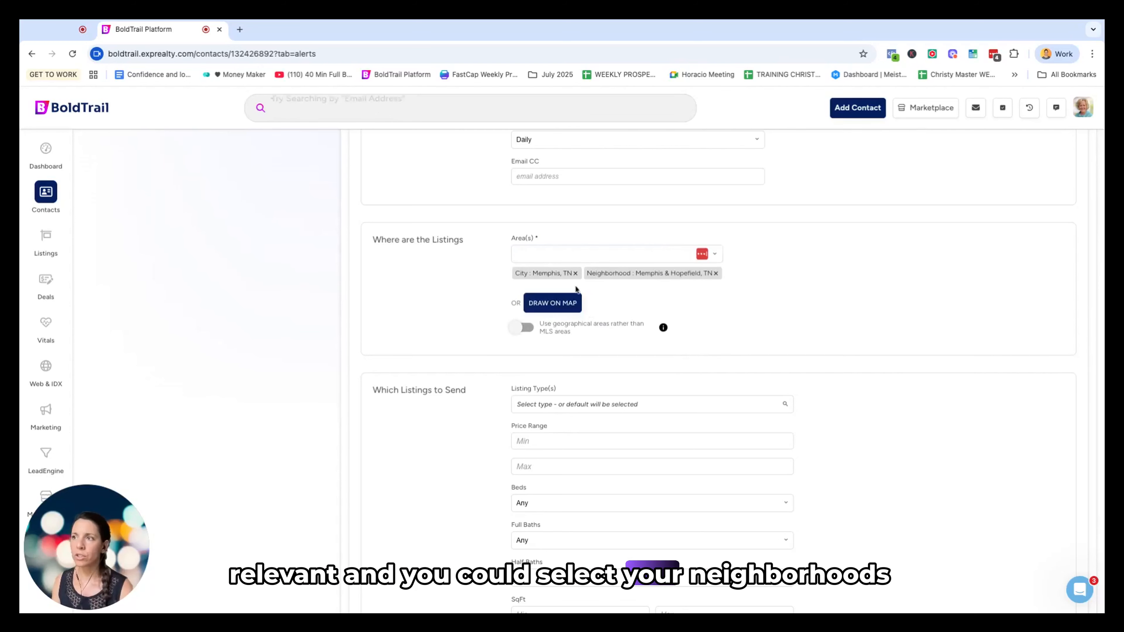
Remove the Memphis, TN city and the Memphis & Hopefield, TN neighborhood from the alert's listing areas.
click(588, 250)
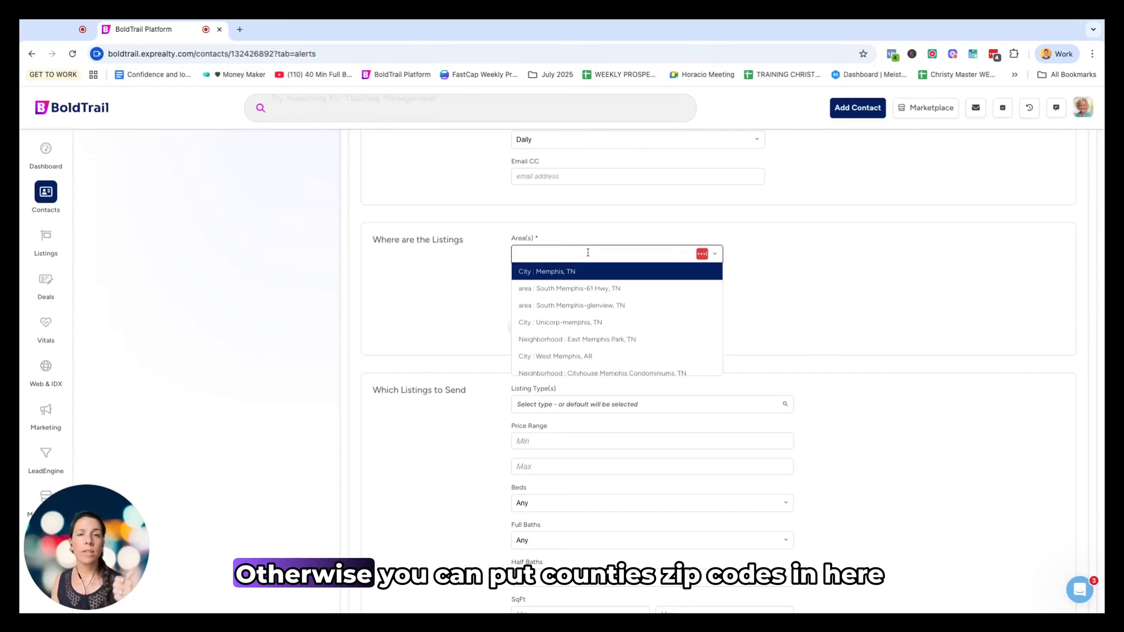
click(814, 247)
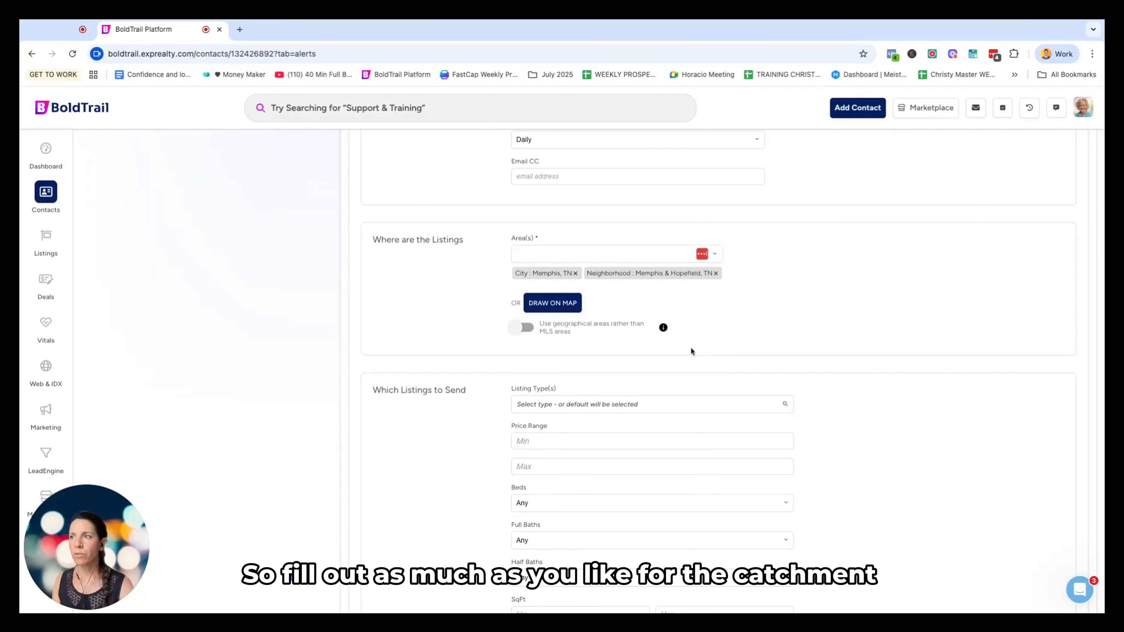
click(575, 273)
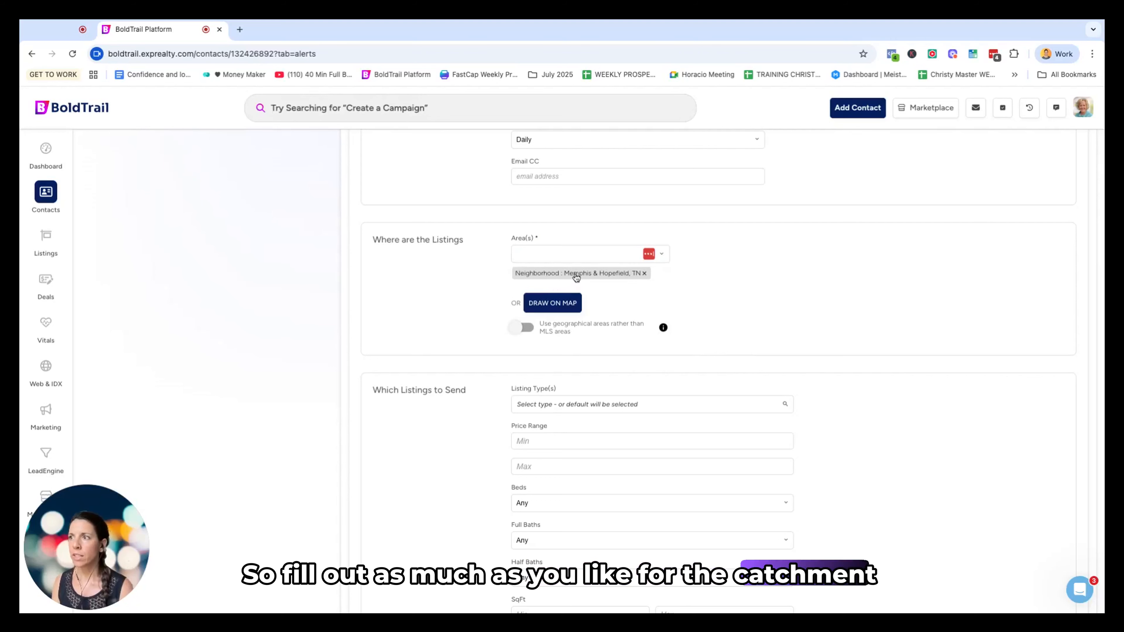
click(644, 273)
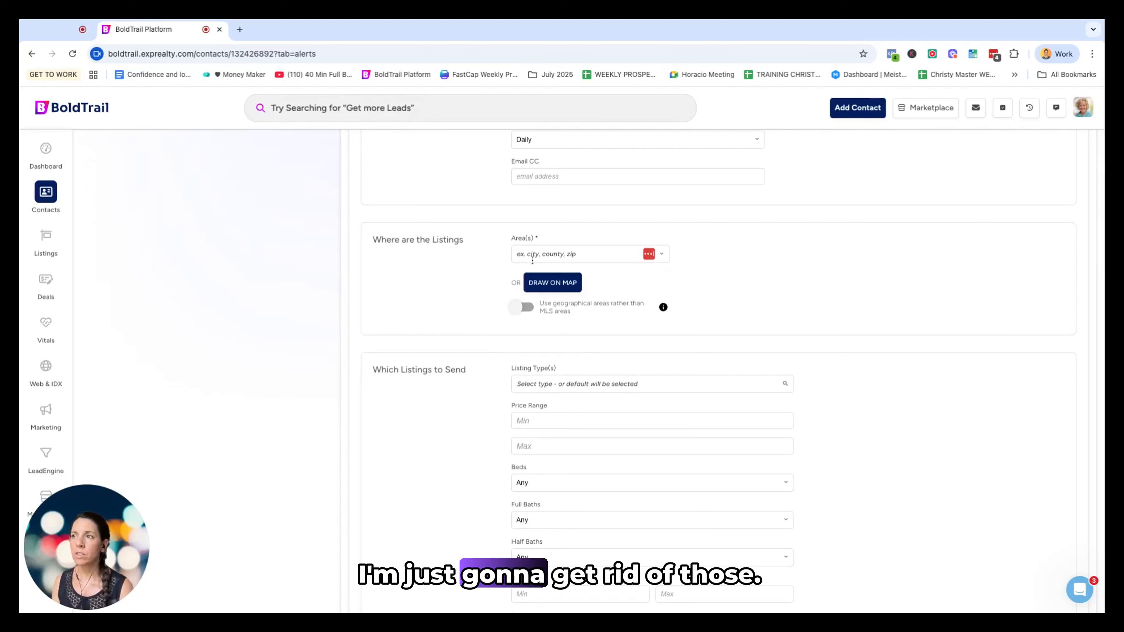
Open the polygon map search for the alert's listing area and bring the map to Memphis, TN, USA.
click(556, 285)
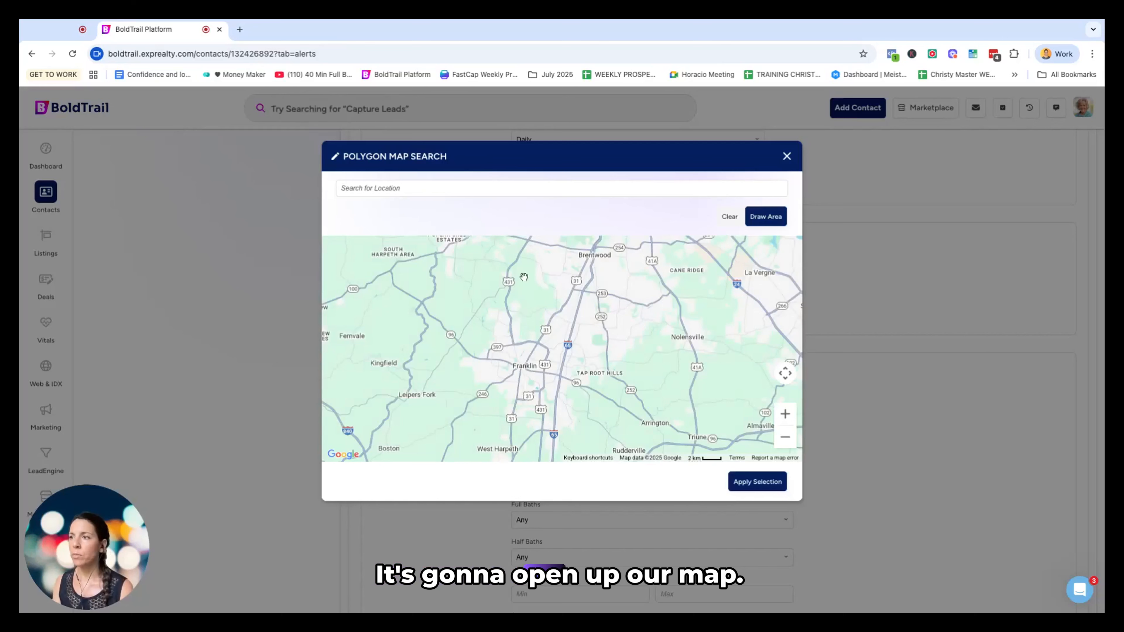
click(433, 191)
text(memphi)
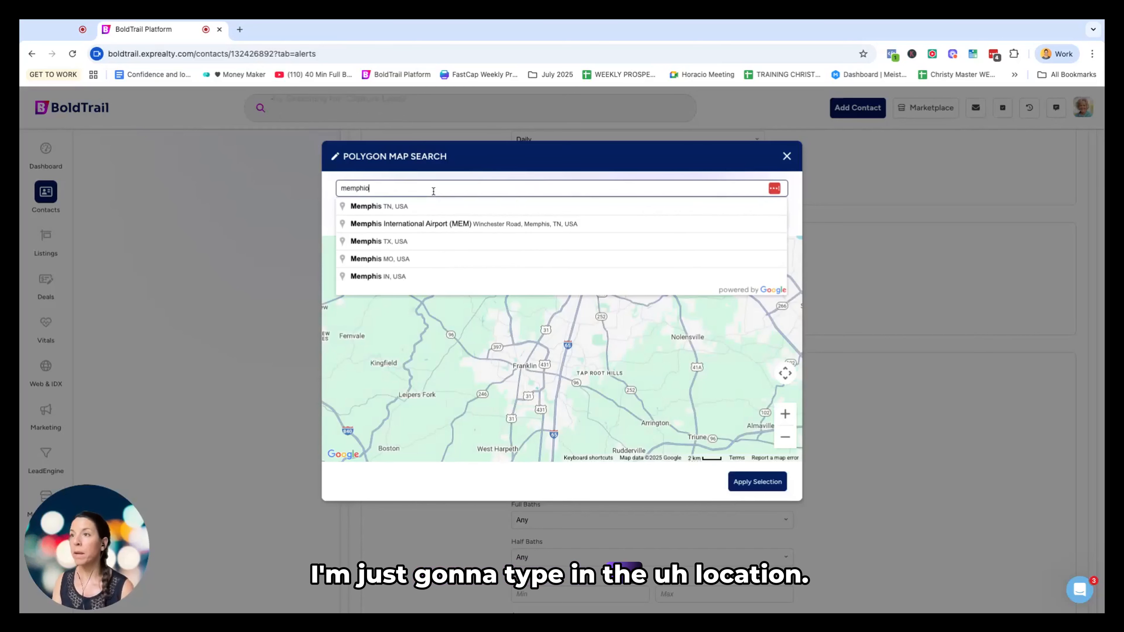
click(387, 206)
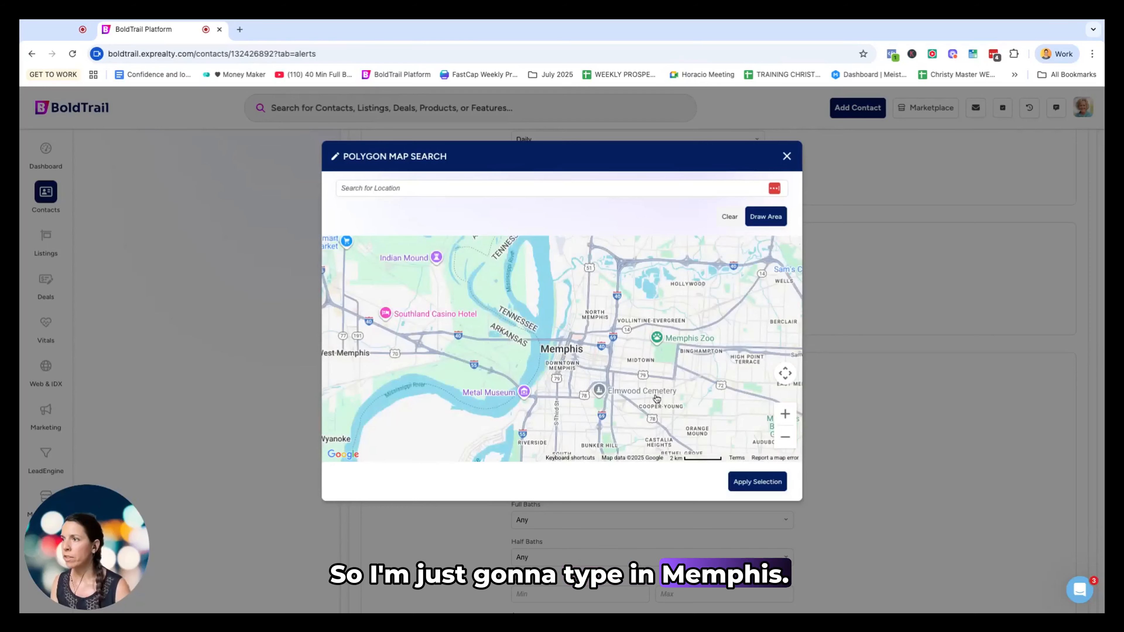
Draw a polygon around Central Gardens, from Annesdale Park to Lenox, adjust its northern edge and apply it as the listing area.
drag(614, 333, 575, 308)
click(785, 414)
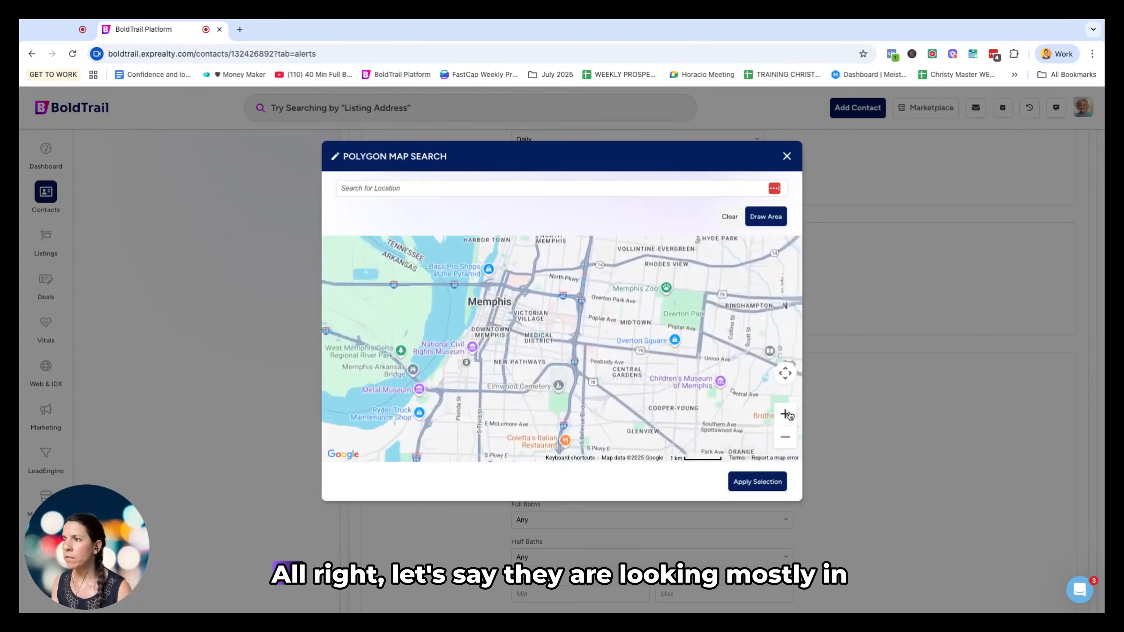
click(785, 414)
drag(726, 356, 574, 320)
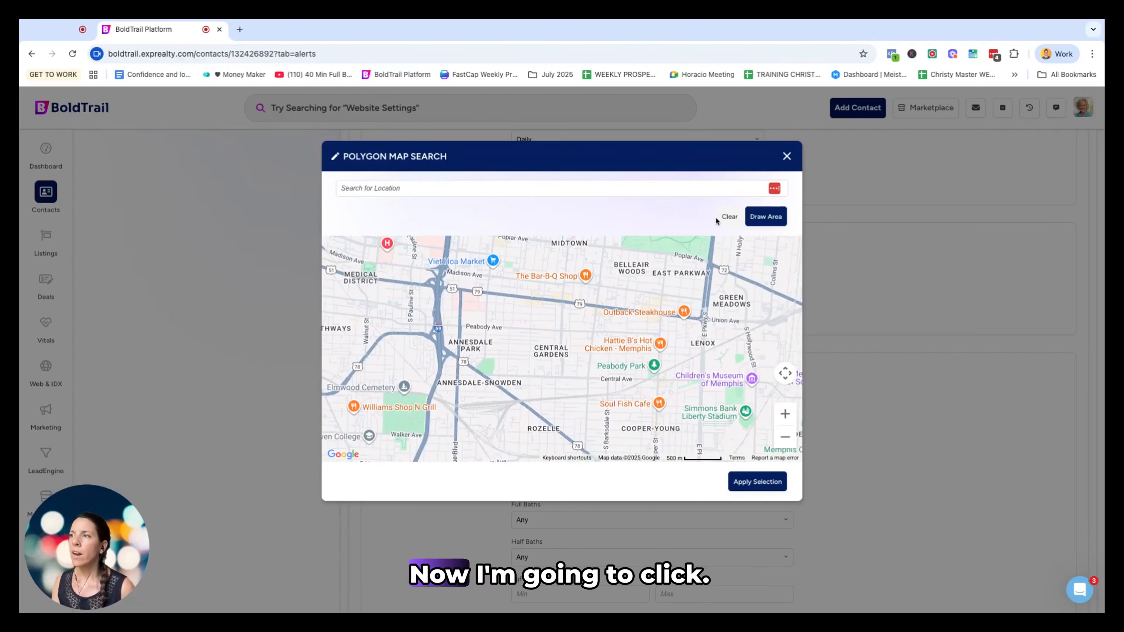
click(766, 217)
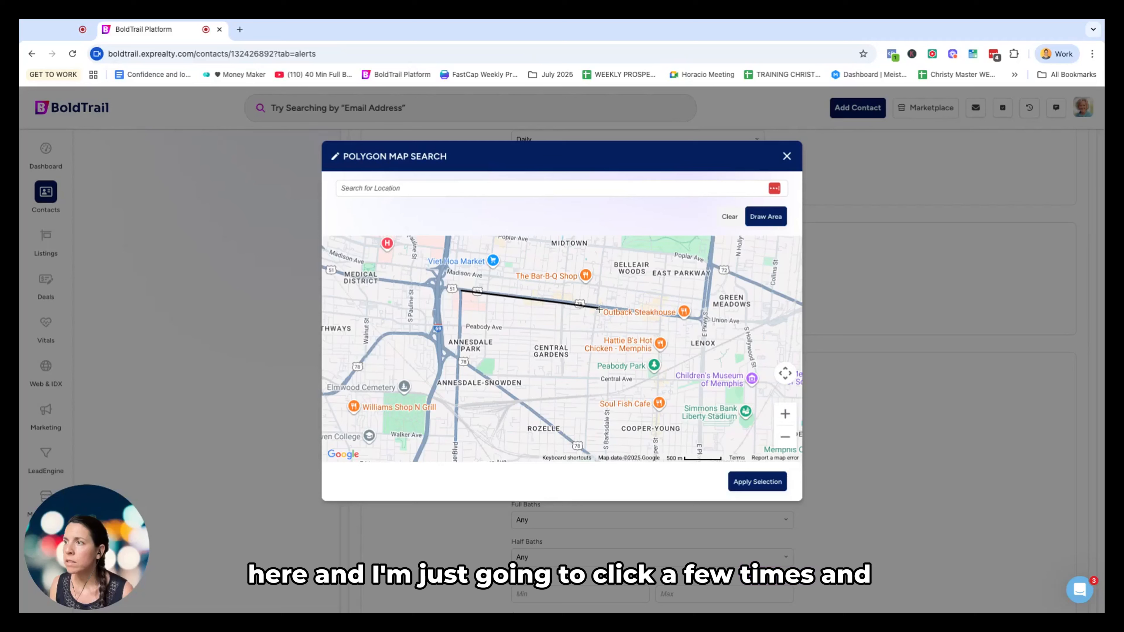
click(699, 323)
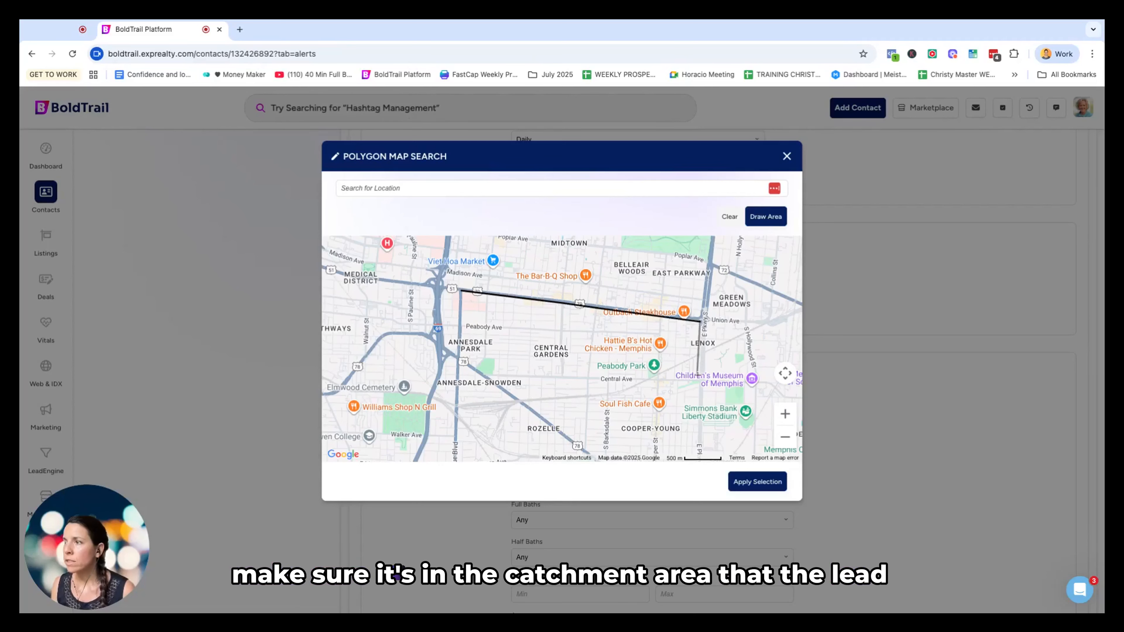
click(700, 380)
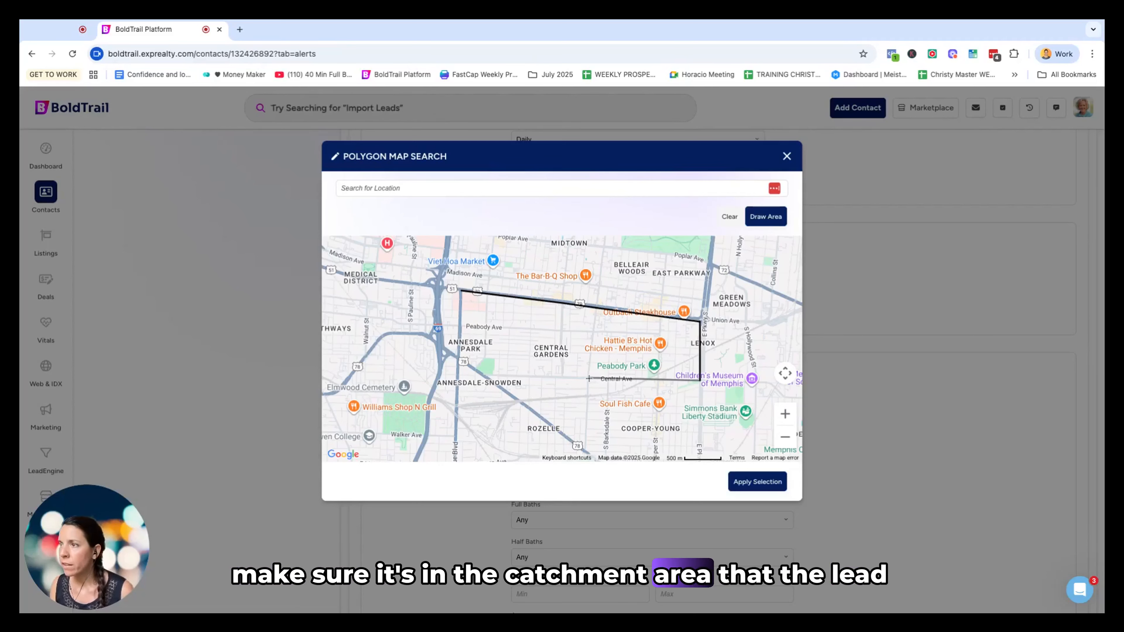
click(481, 374)
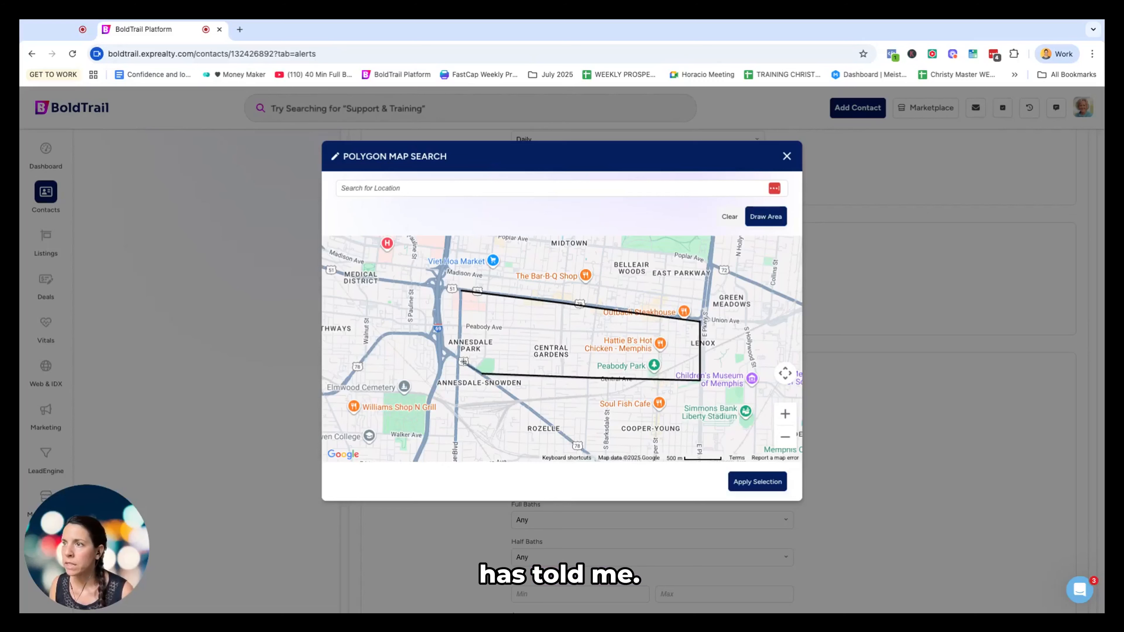
click(462, 357)
click(461, 290)
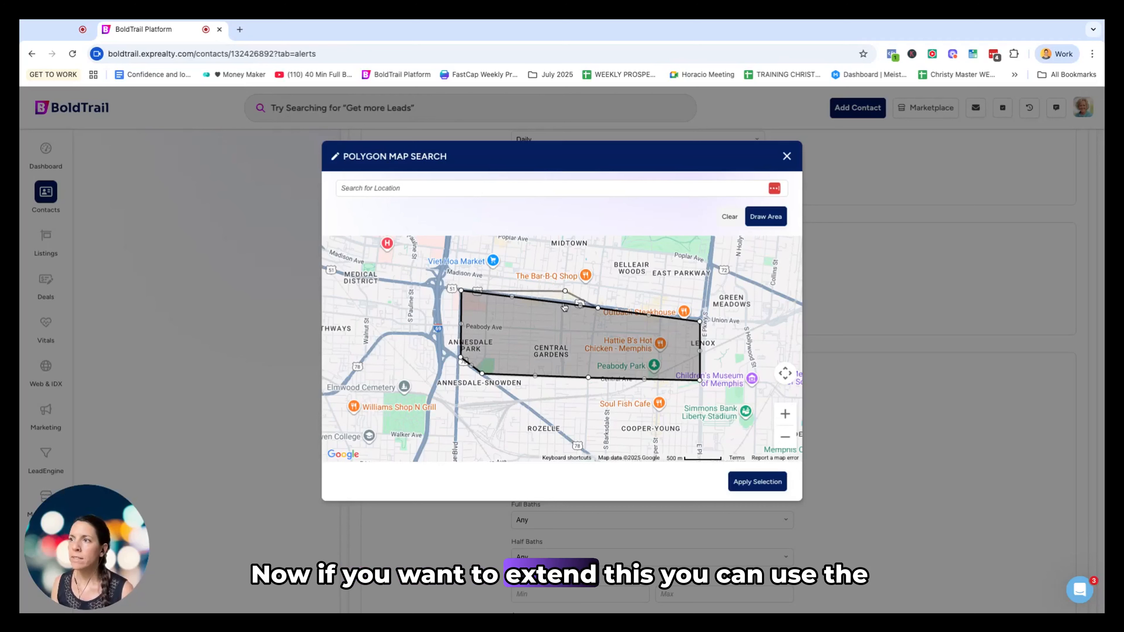
mouse_move(563, 304)
mouse_down()
mouse_move(565, 291)
mouse_move(615, 298)
mouse_move(562, 300)
mouse_up()
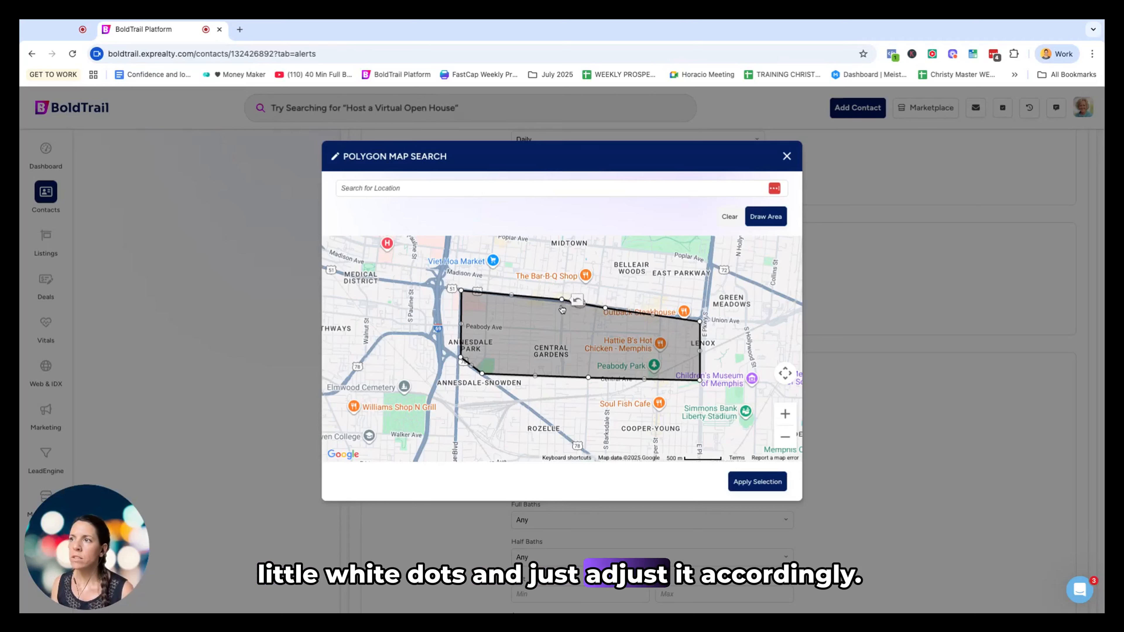
click(758, 483)
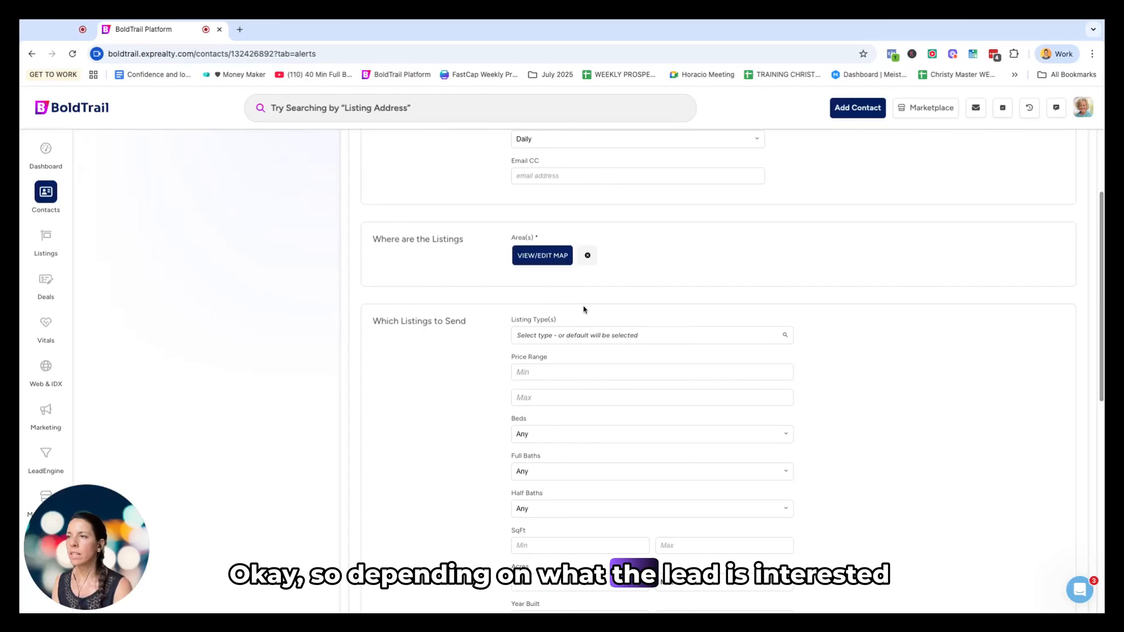
Replace the map-drawn listing area with the city Memphis, TN.
scroll(581, 321, down, 1)
click(587, 239)
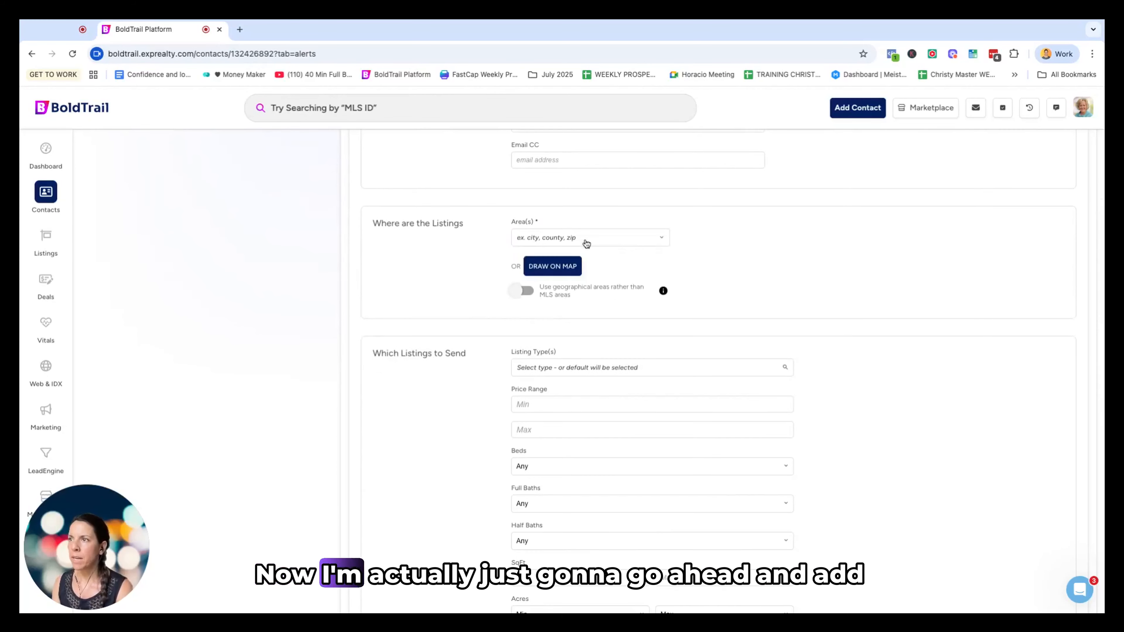
click(586, 243)
text(memph)
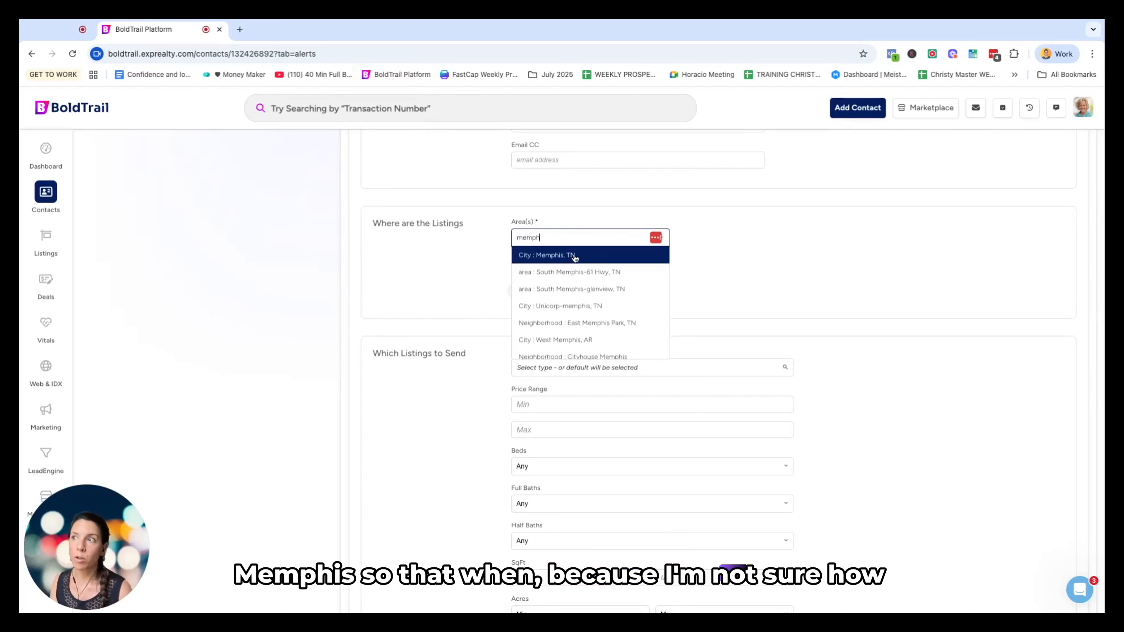
click(575, 258)
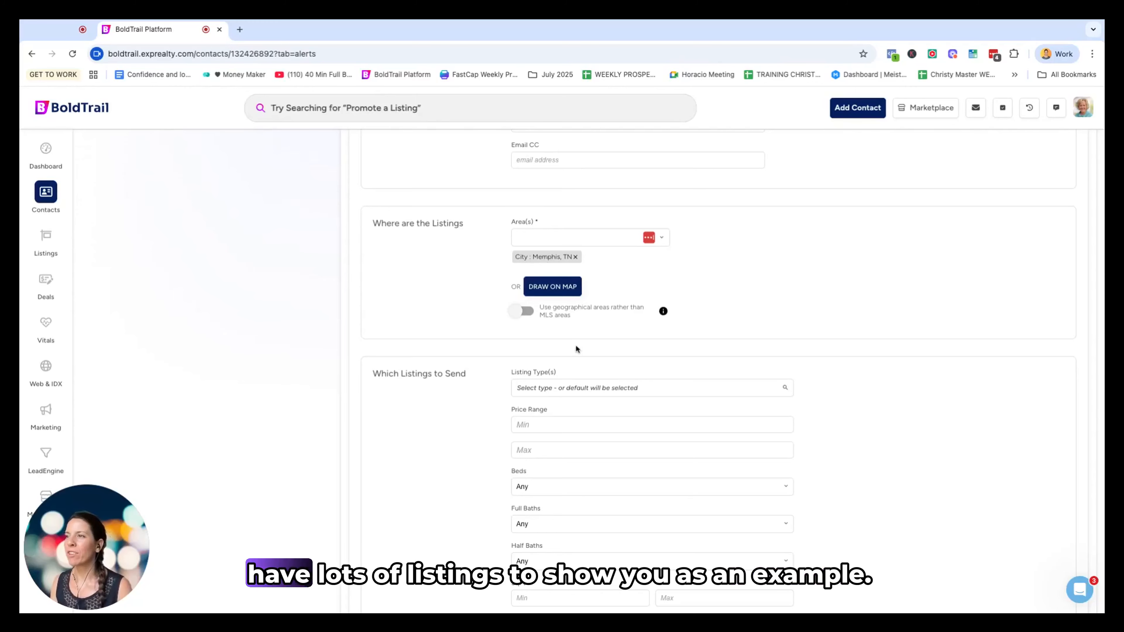
Set the alert's listing types to Condos and Single Family.
scroll(575, 344, down, 3)
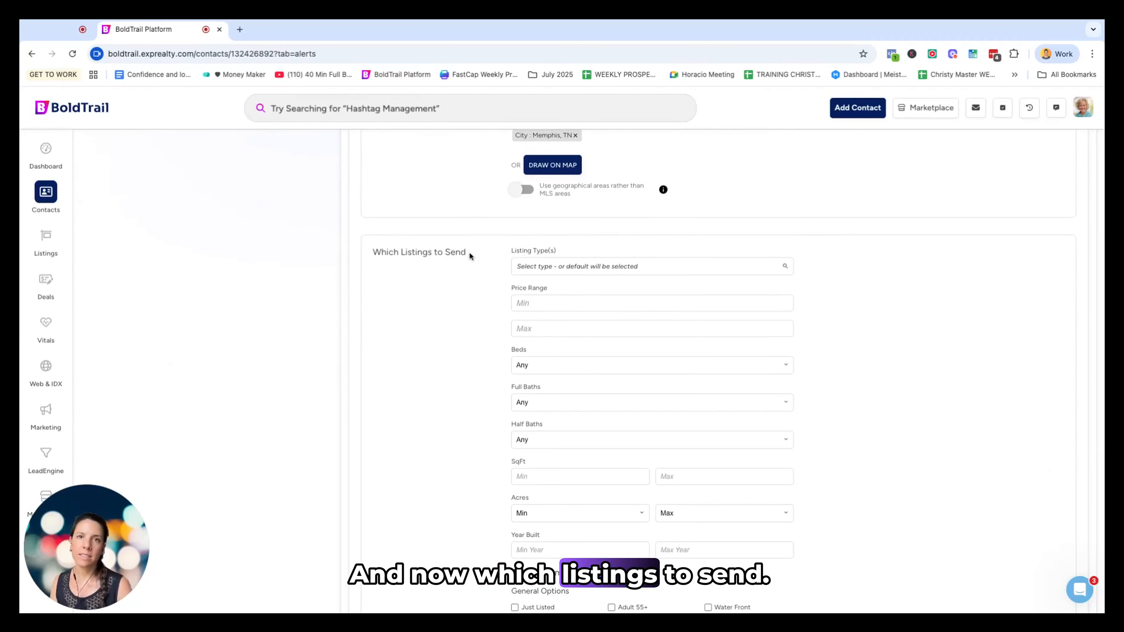
click(562, 271)
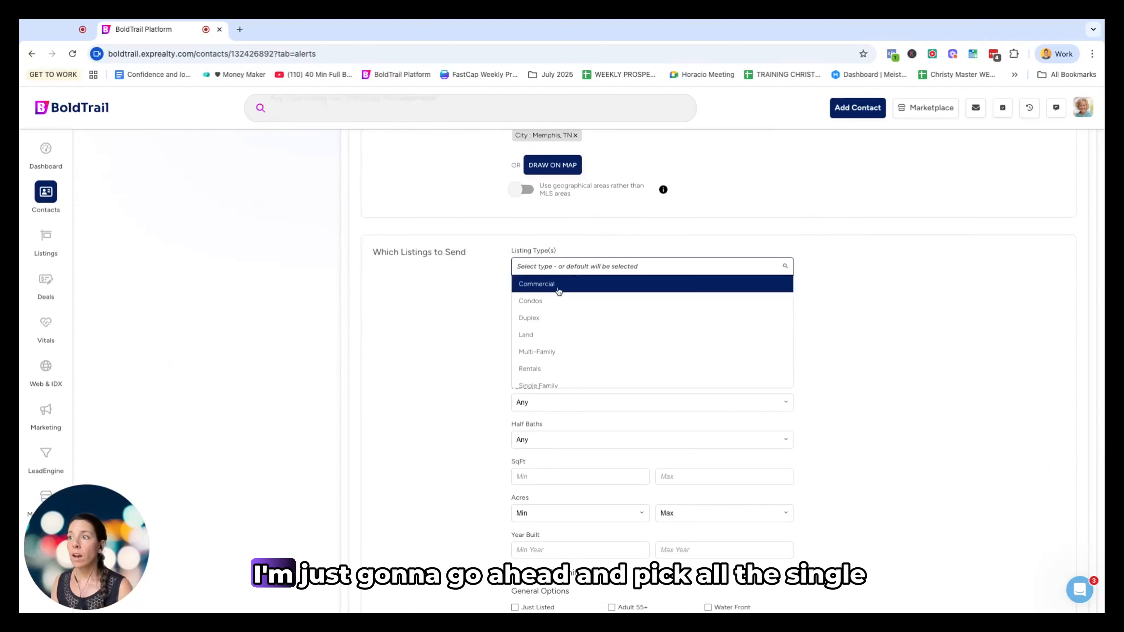
click(556, 299)
click(560, 273)
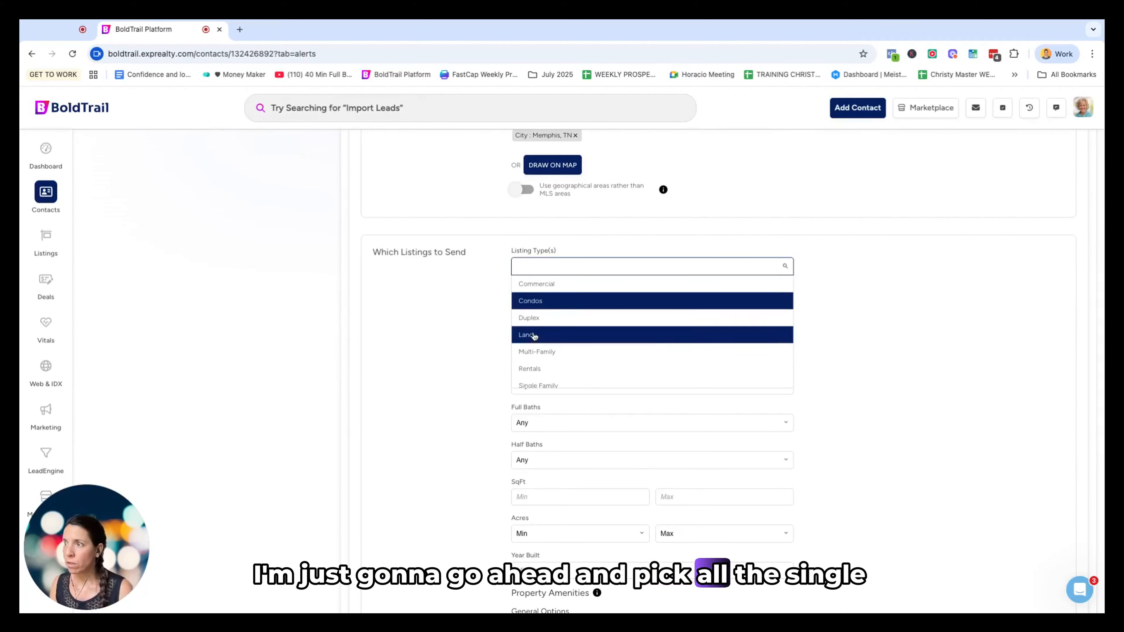
click(547, 379)
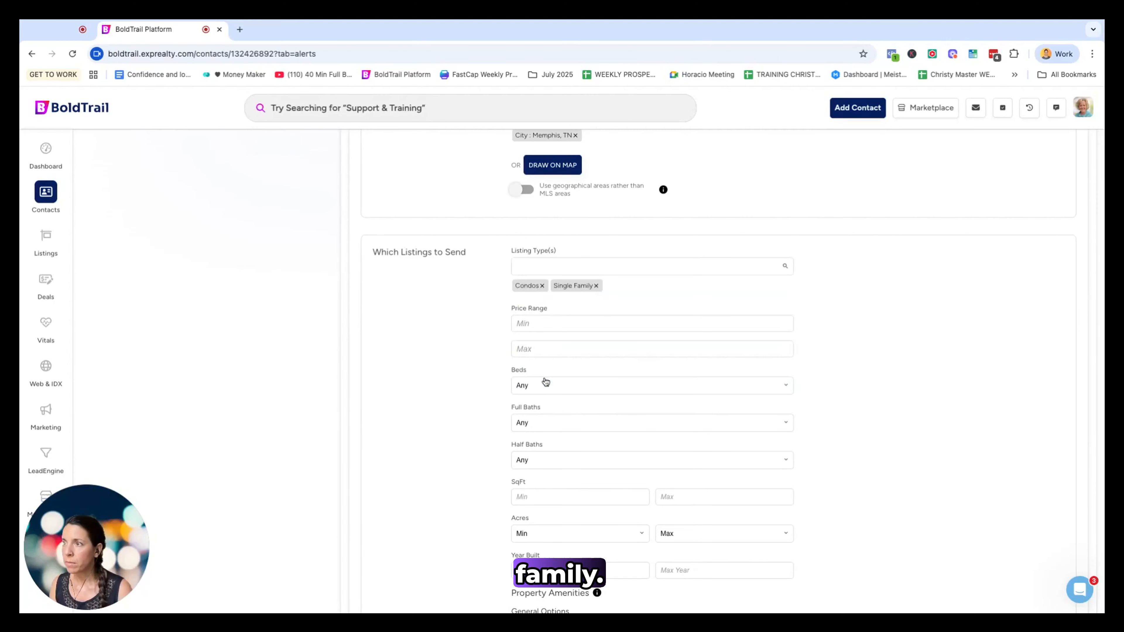
Add Duplex to the alert's listing types and remove it again.
click(581, 265)
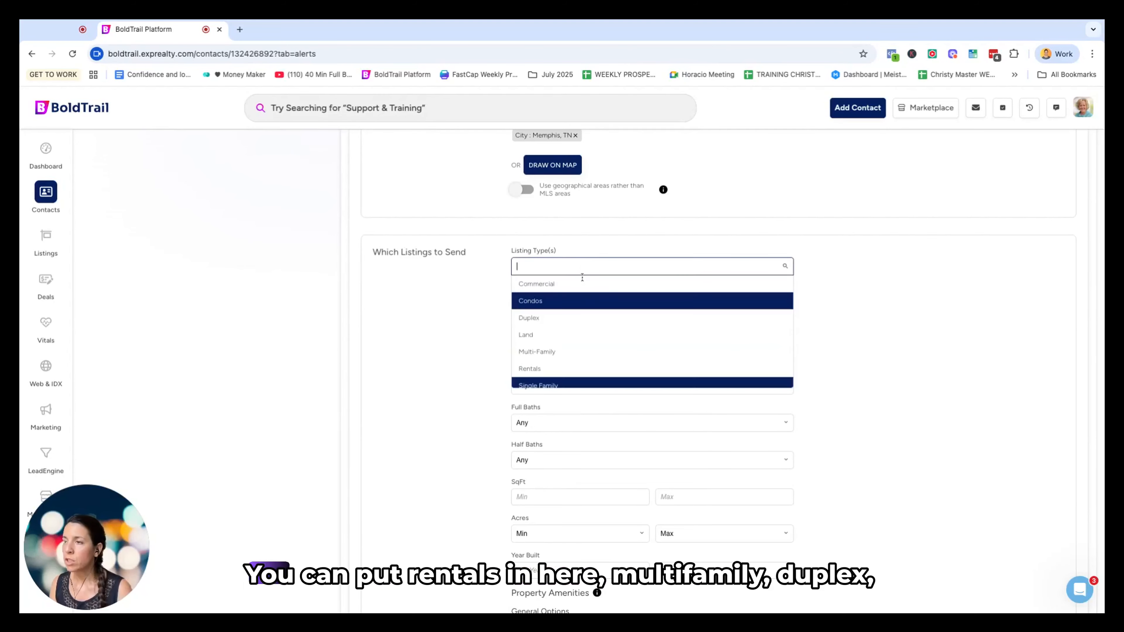
click(543, 319)
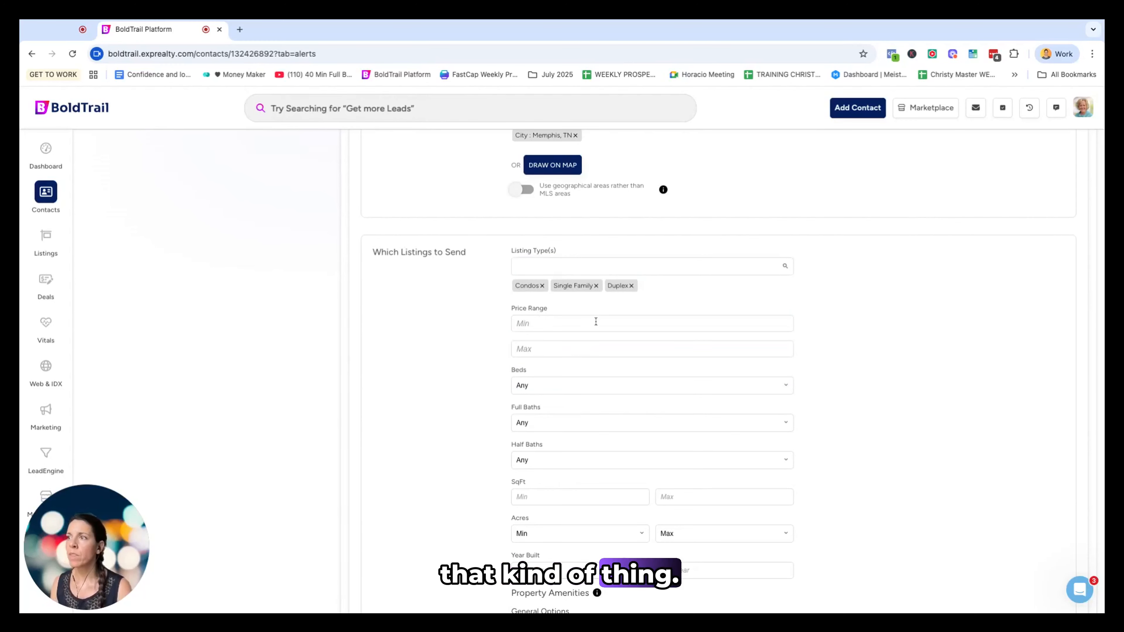
click(631, 286)
Set the alert's price range to a minimum of $500,000 and a maximum of $100,000,000.
click(559, 321)
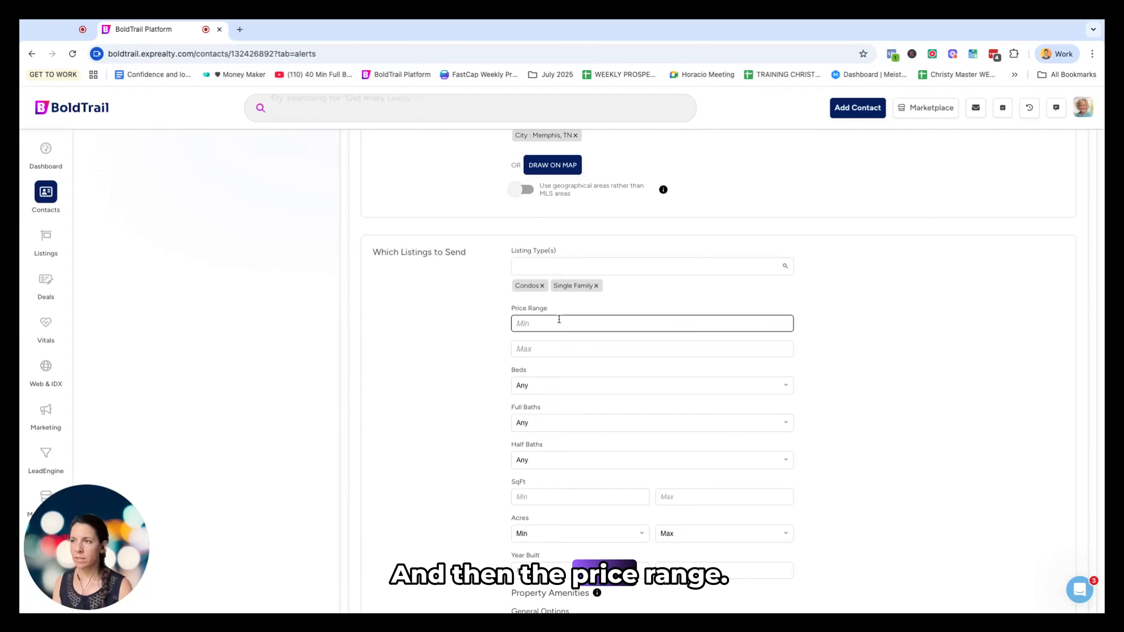
text(500000)
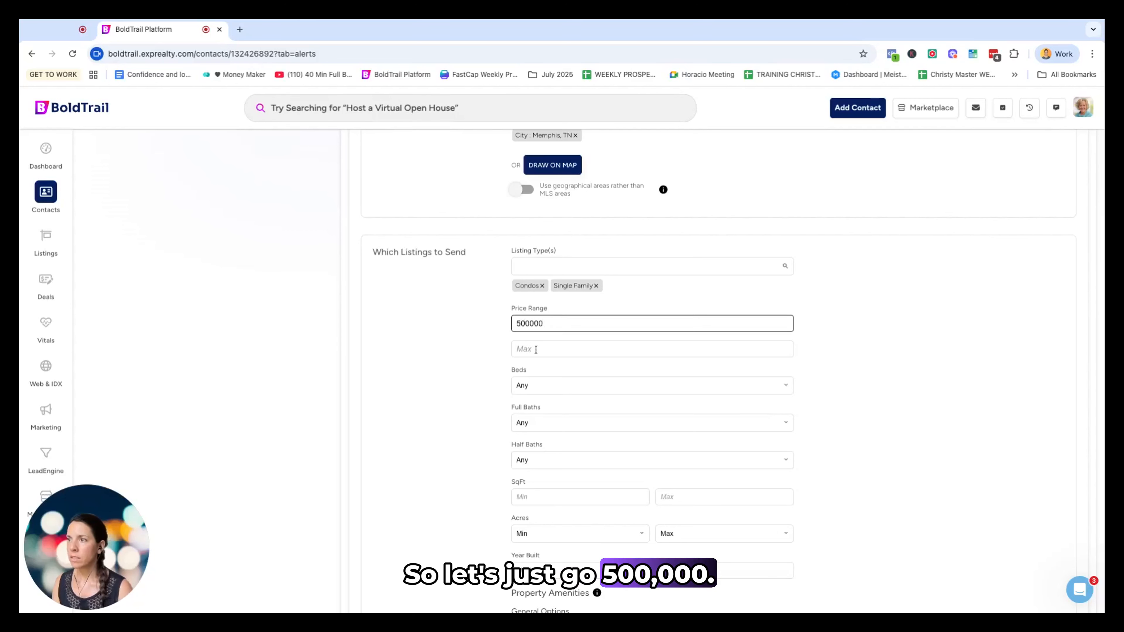
click(535, 349)
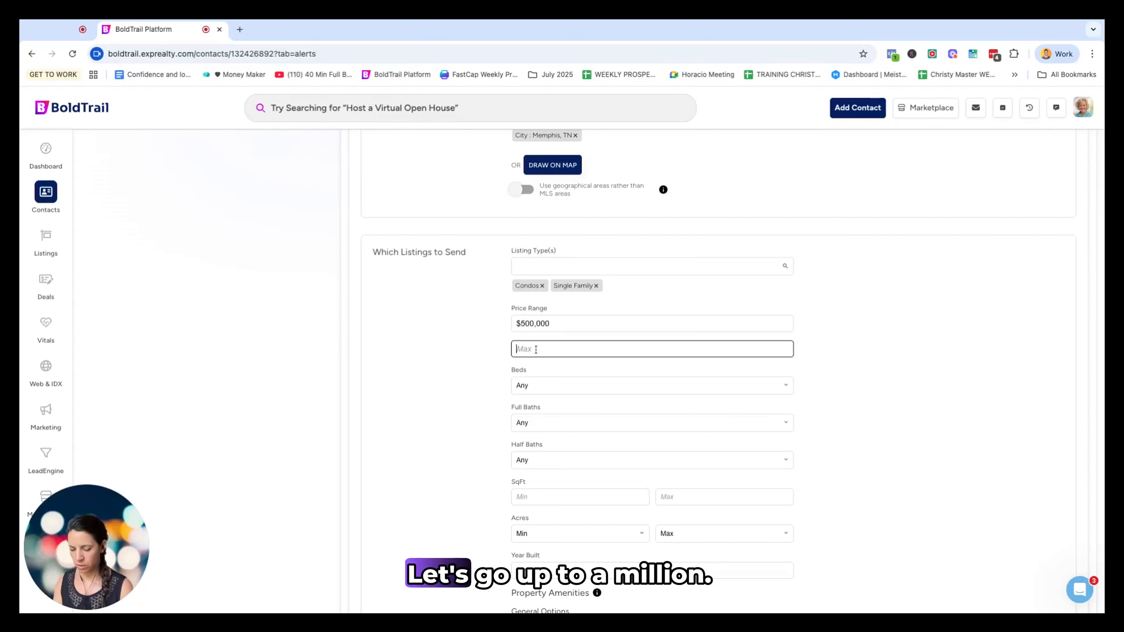
text(100,000,0)
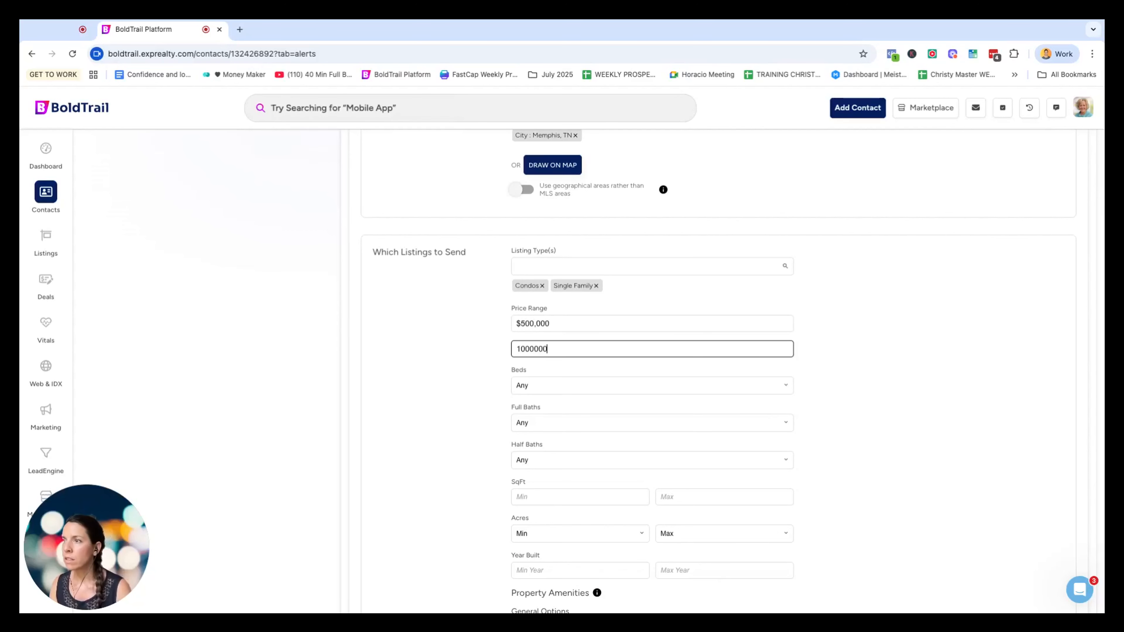
text(00)
Lower the minimum price of the alert's price range to $300,000.
click(530, 325)
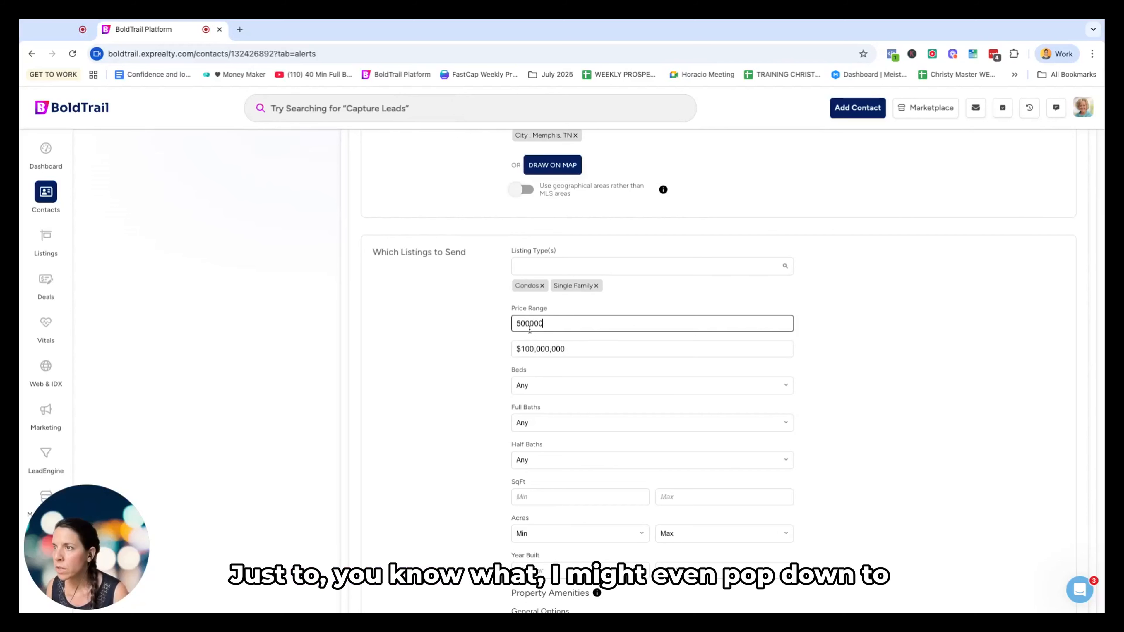
click(521, 324)
key(BackSpace)
text(3)
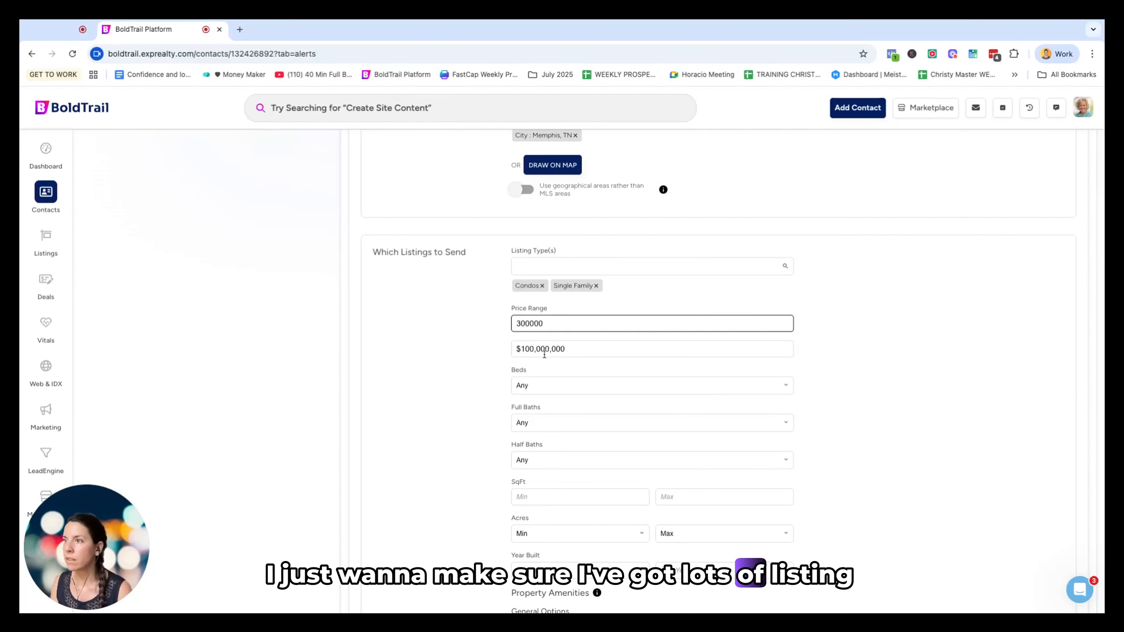
click(470, 385)
Set the alert's bedrooms to 2+ and its full baths to 1+.
scroll(476, 387, down, 2)
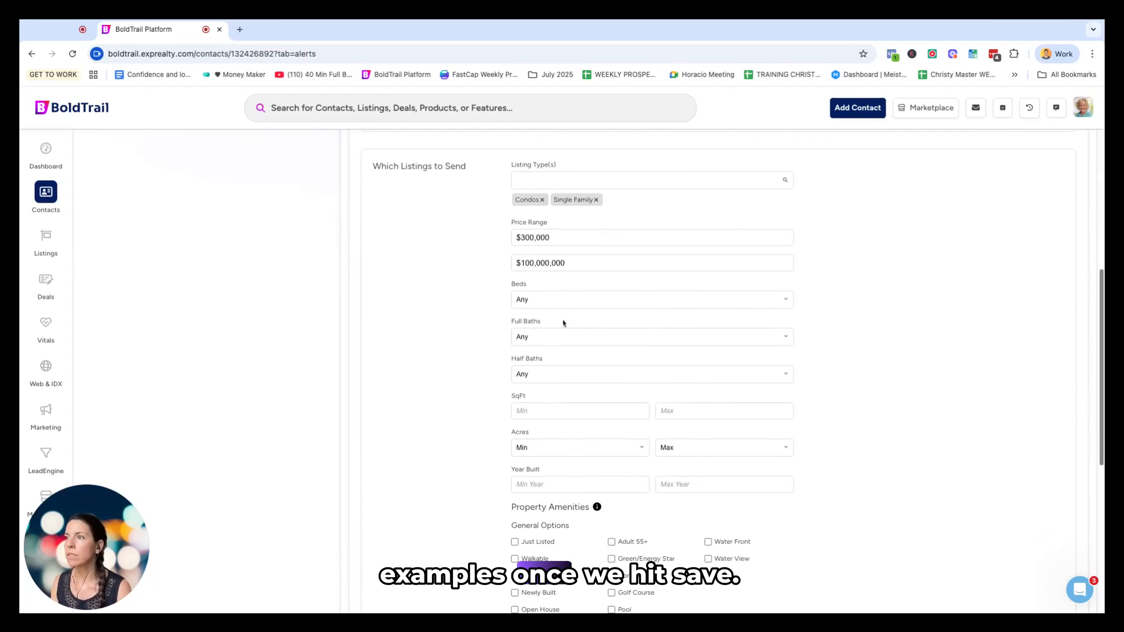
click(537, 296)
click(533, 333)
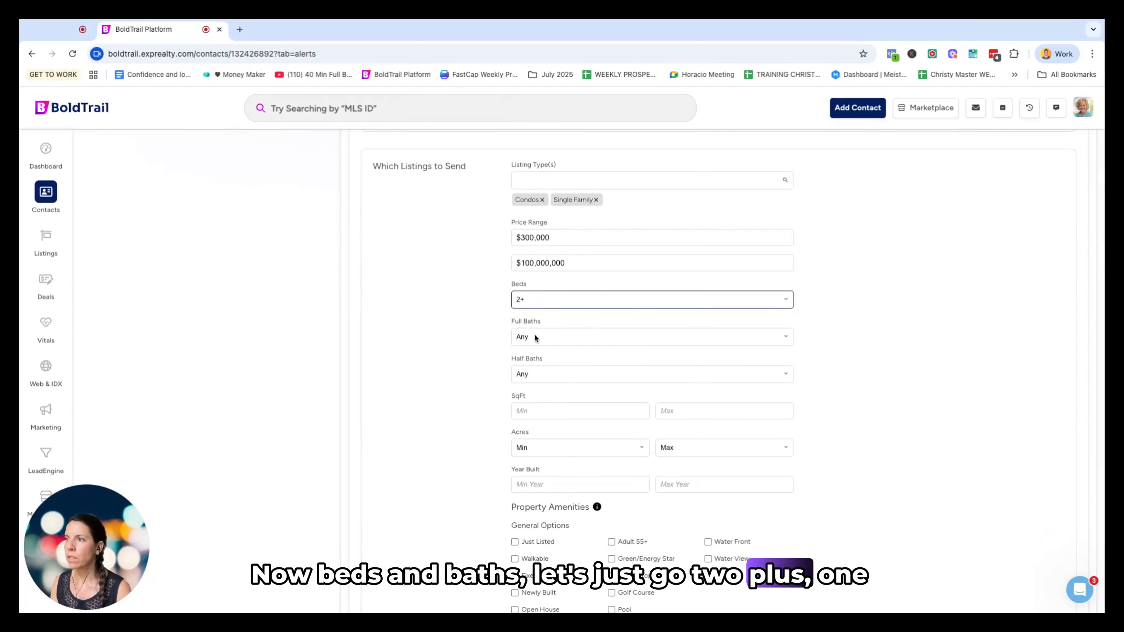
click(546, 381)
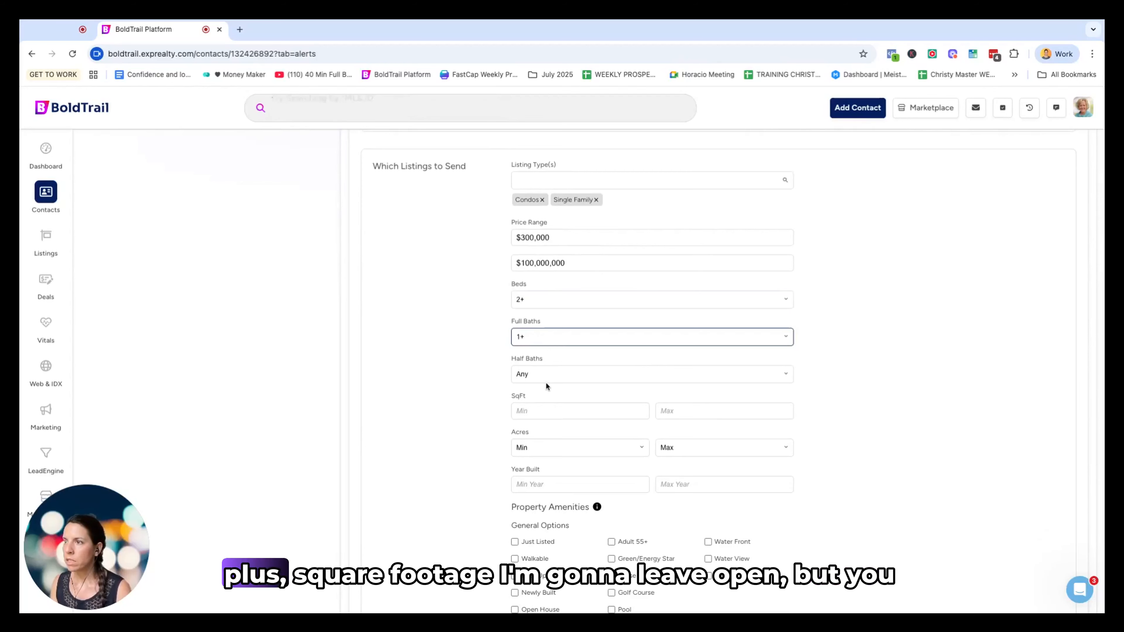
Enable the Open House option in the alert's general property amenities and clear it again.
scroll(547, 367, down, 2)
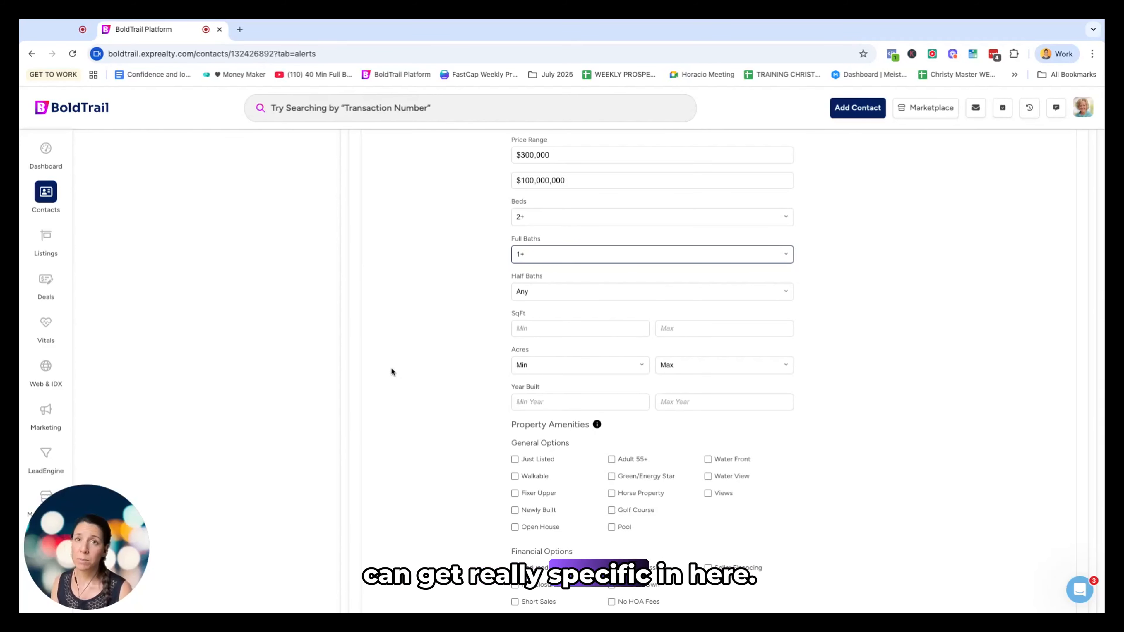
scroll(392, 366, down, 1)
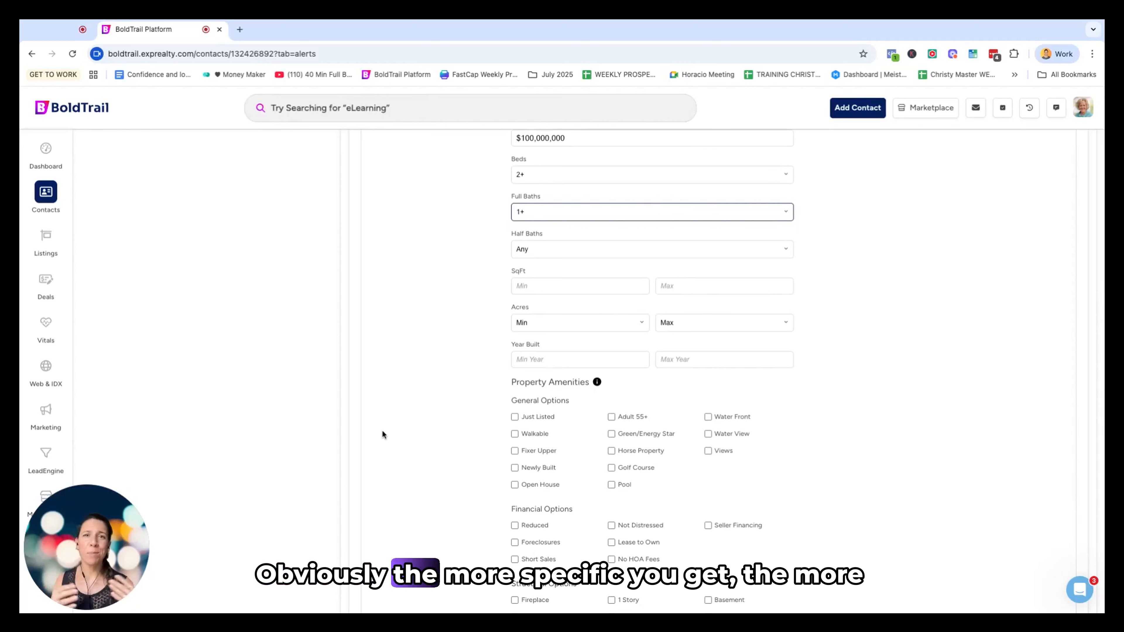
scroll(382, 434, down, 3)
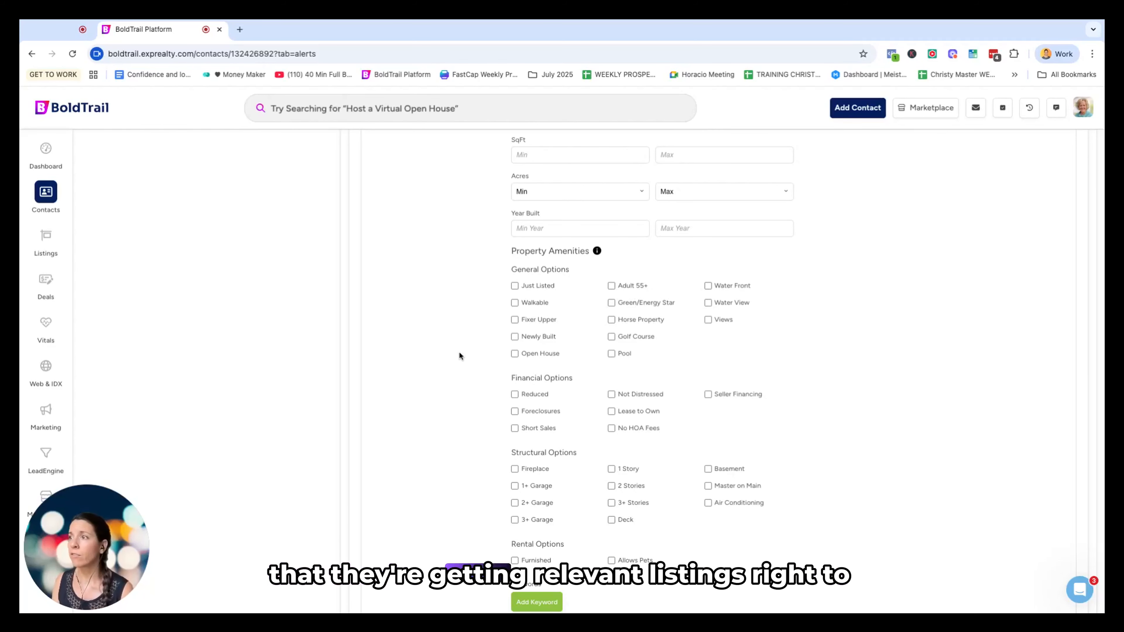
scroll(562, 368, down, 2)
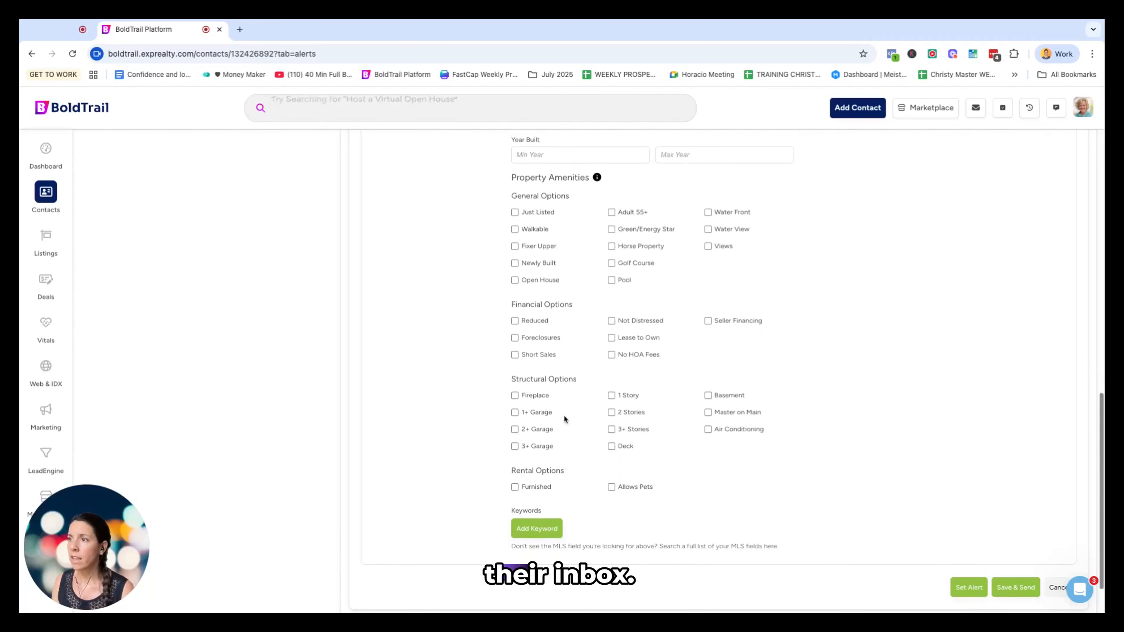
scroll(597, 451, up, 2)
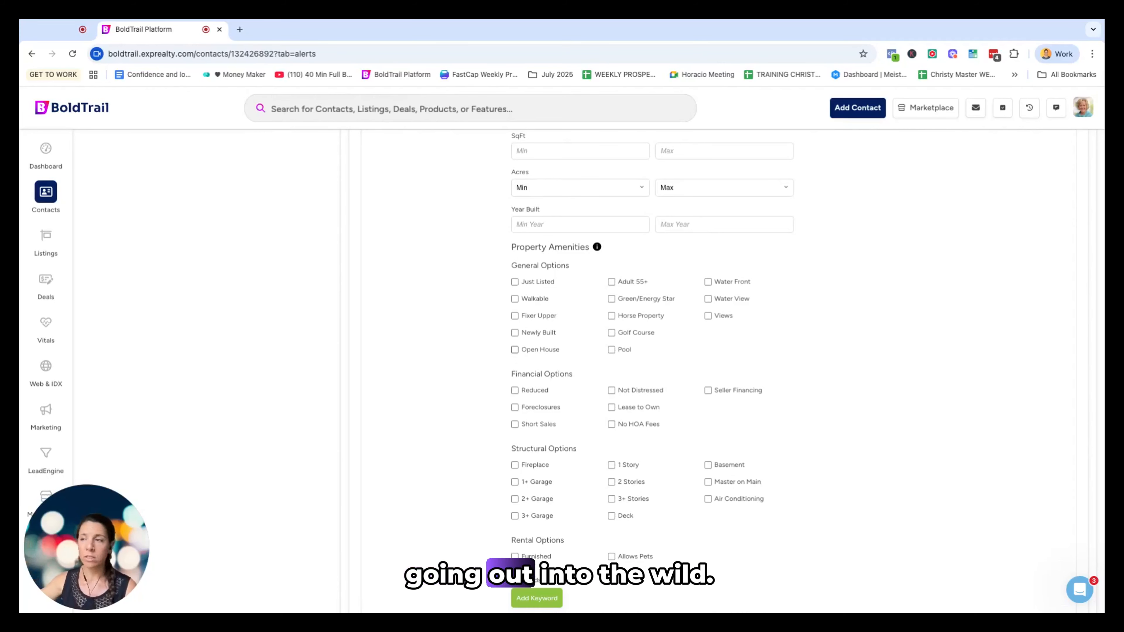
click(533, 349)
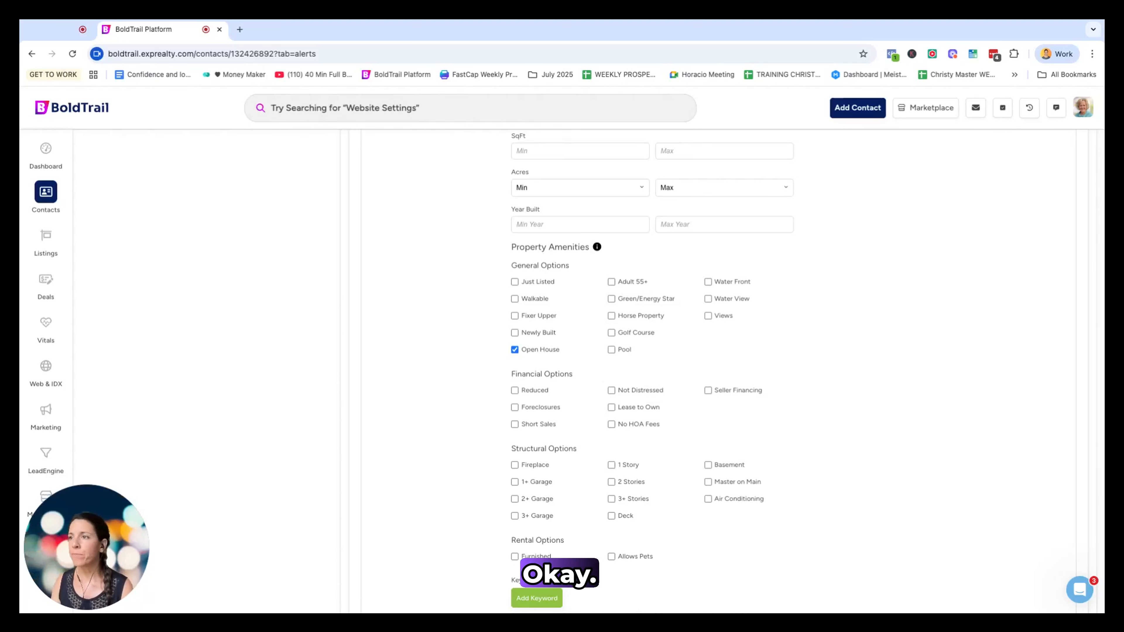
click(514, 349)
Add a blank keyword filter row below the alert's property amenities.
scroll(645, 417, down, 3)
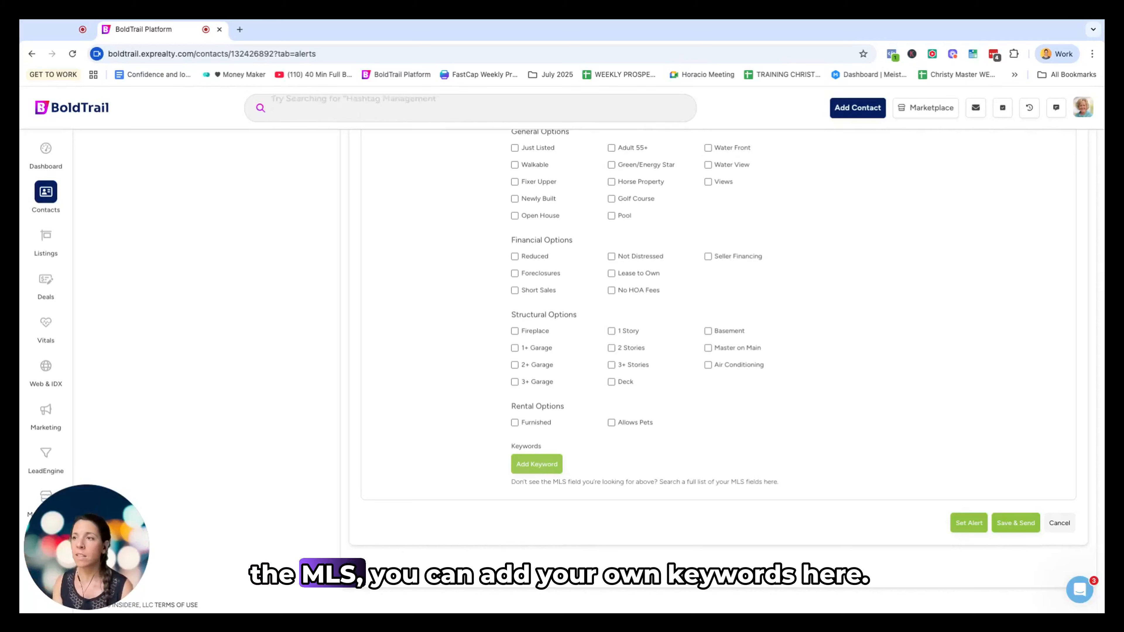
click(549, 464)
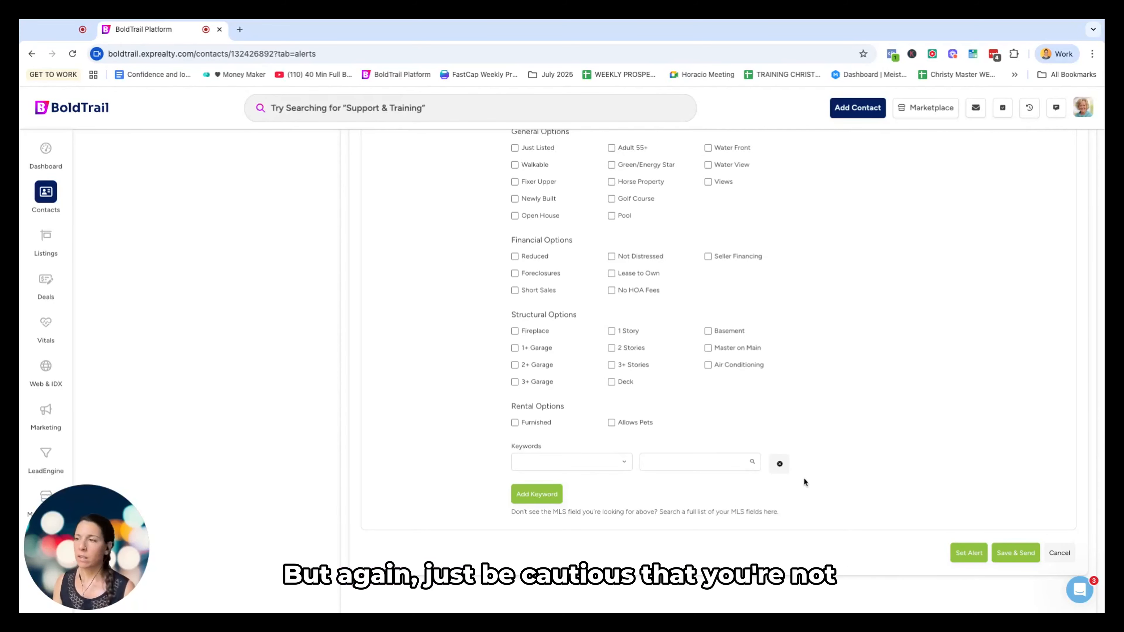
Remove the blank keyword filter row and set the Memphis alert.
click(779, 464)
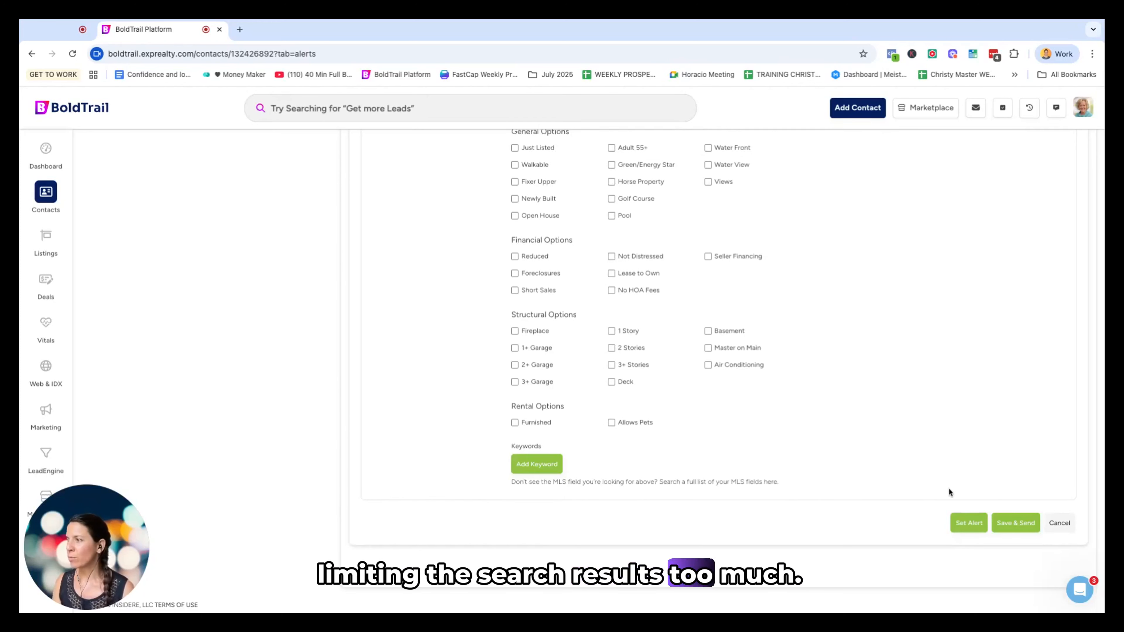
click(969, 523)
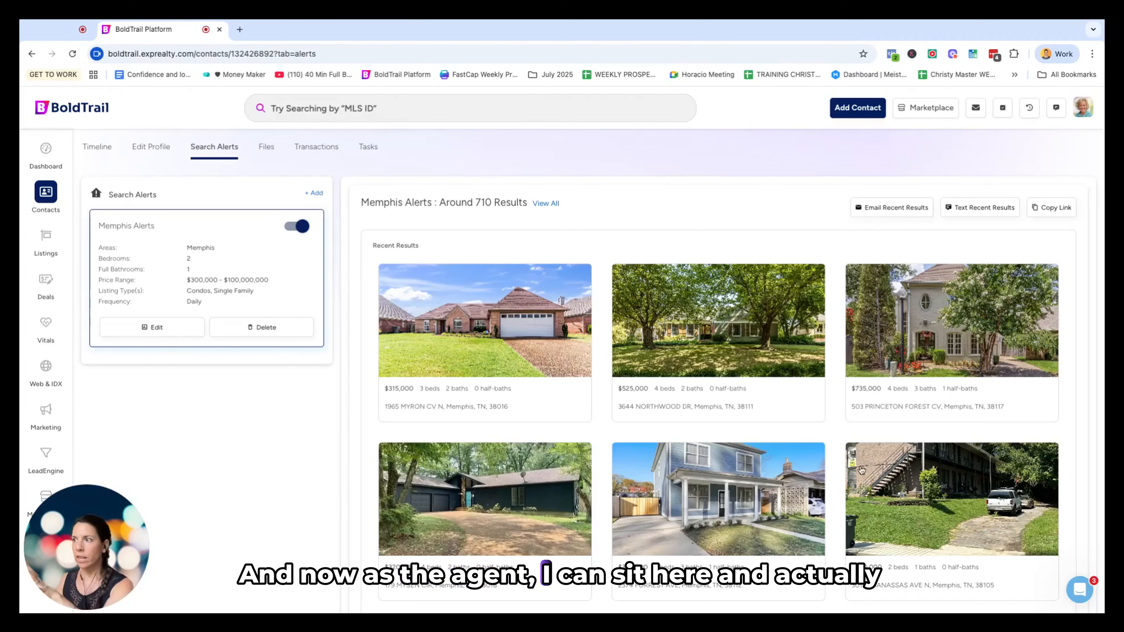
View all of the alert's search results on the website's map and return to the contact's search alerts.
scroll(861, 470, down, 1)
scroll(856, 472, up, 1)
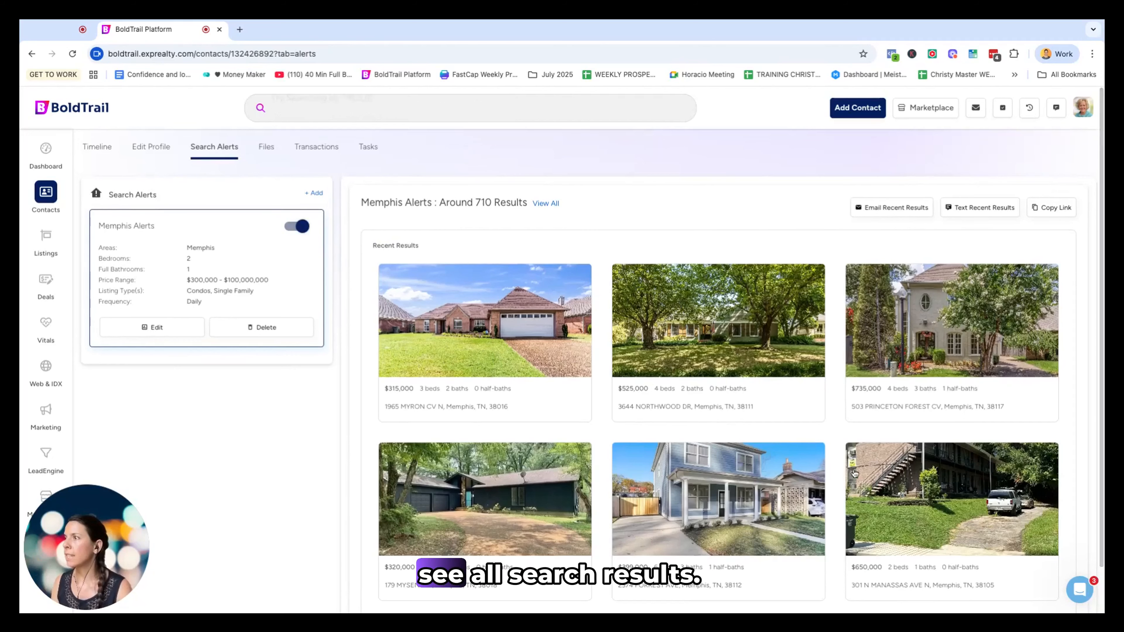
scroll(875, 411, down, 1)
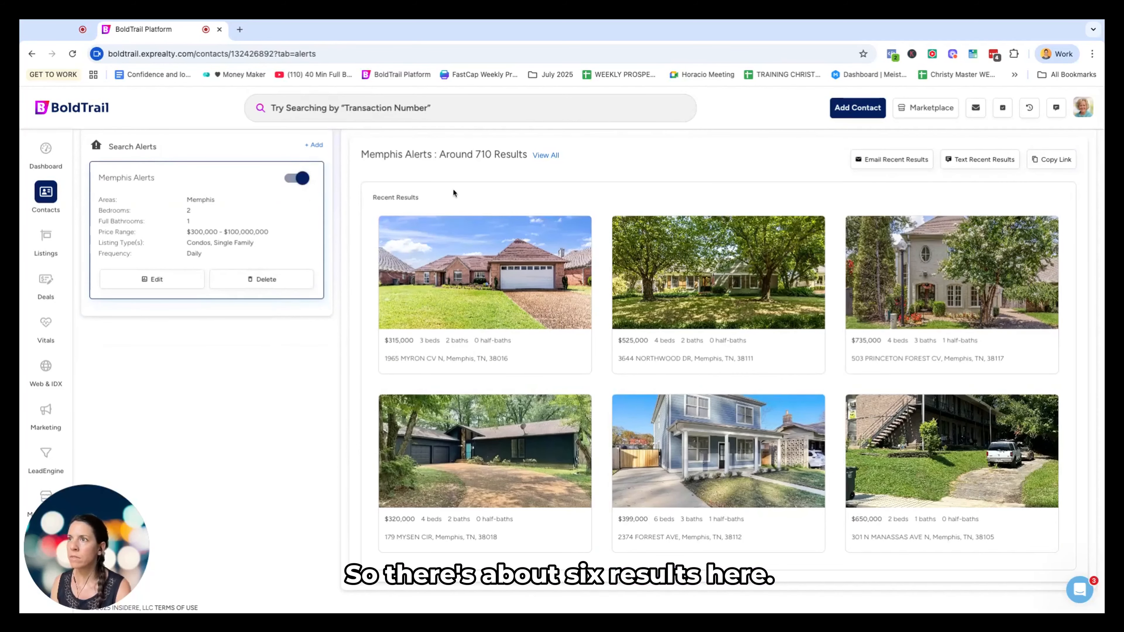
drag(491, 155, 531, 159)
click(546, 155)
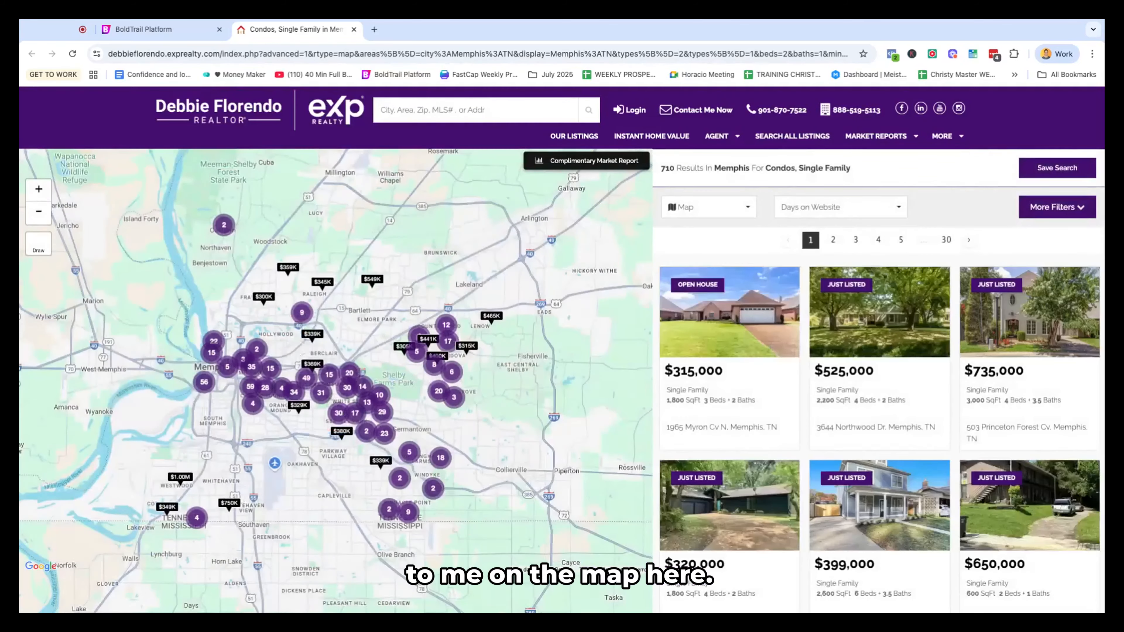
click(146, 30)
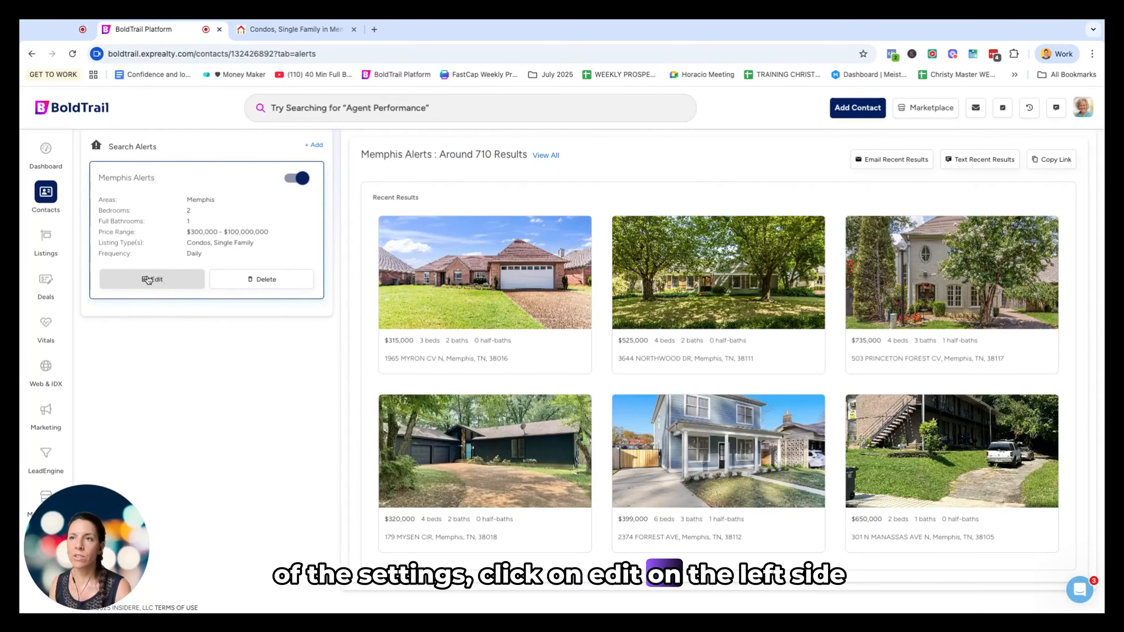
Edit the Memphis alert to set its maximum price to $400,000, save it and view the results.
click(148, 280)
scroll(754, 457, down, 8)
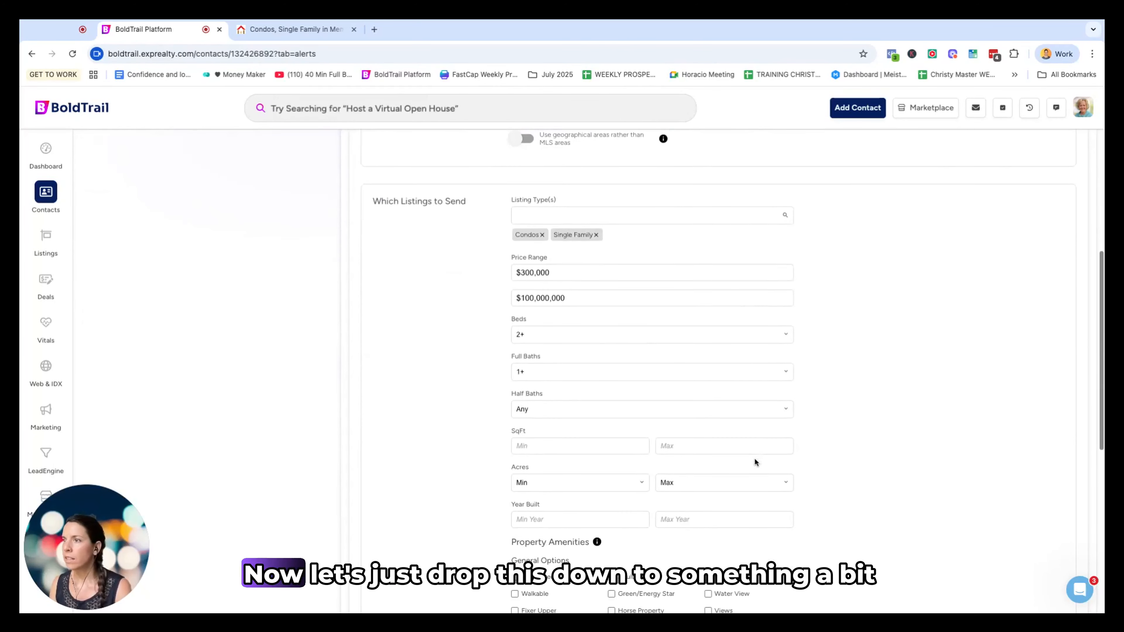
click(522, 297)
text(400)
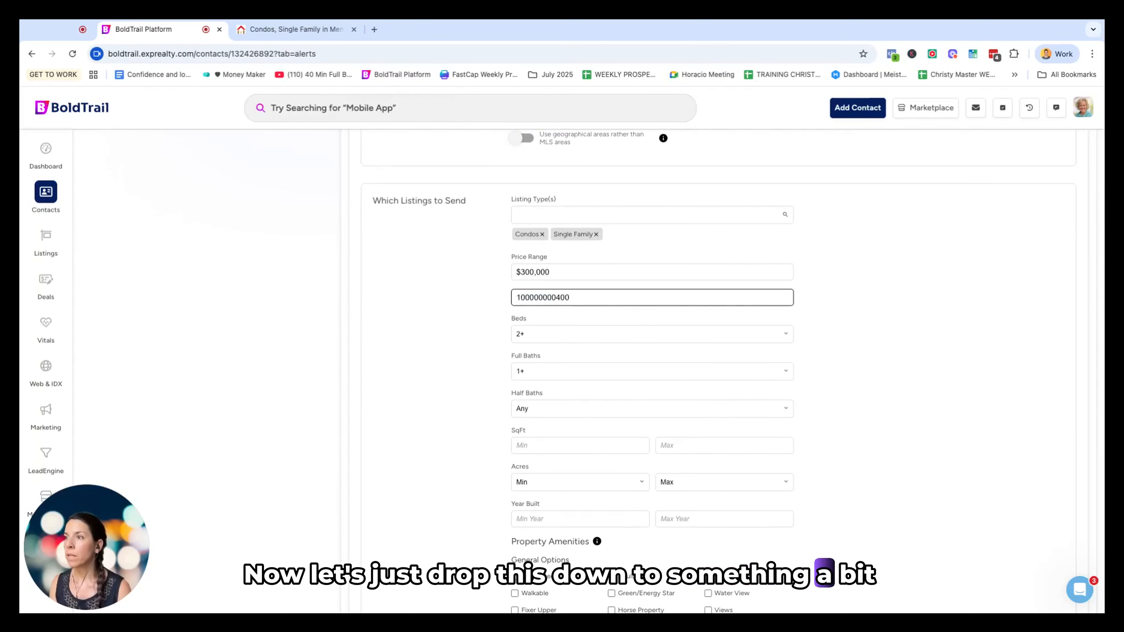
key(ctrl+a)
text(400)
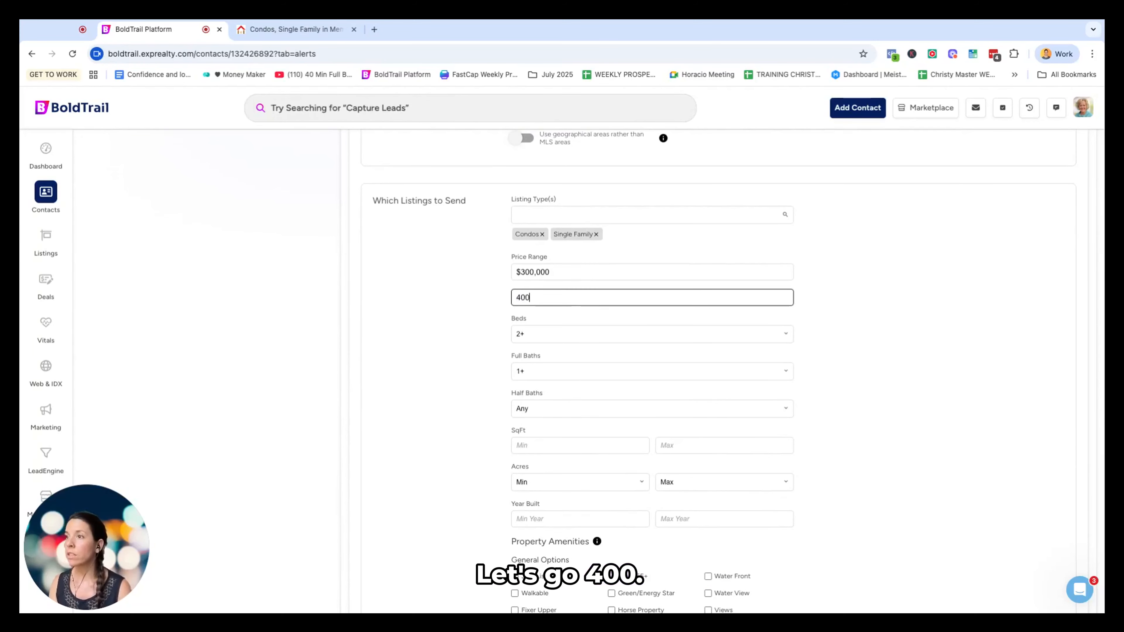
text(000)
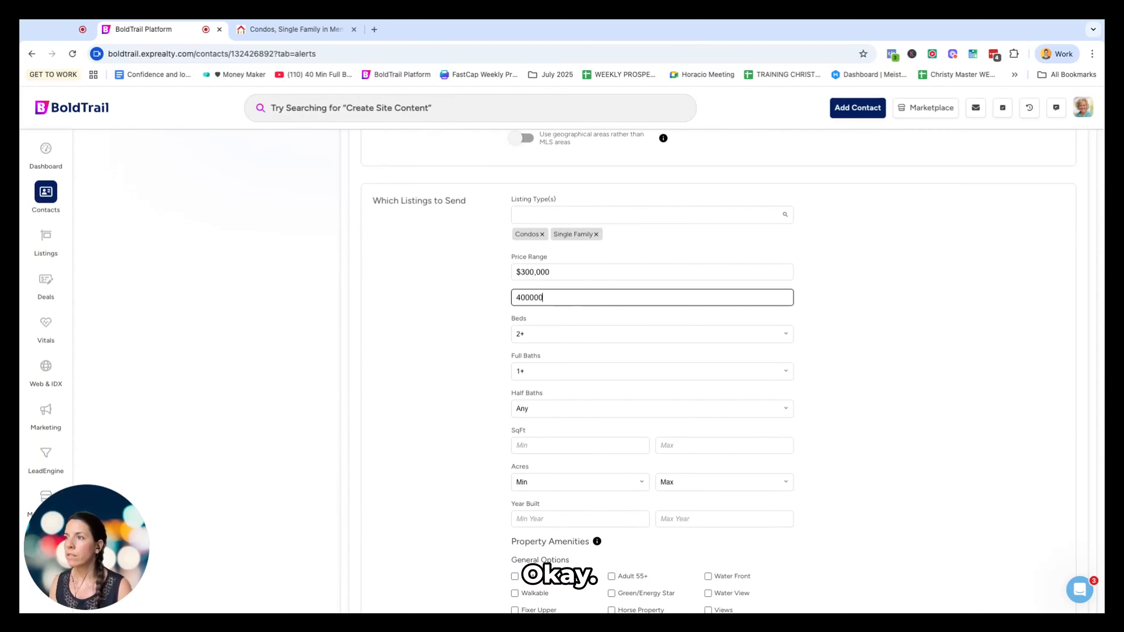
scroll(716, 367, down, 10)
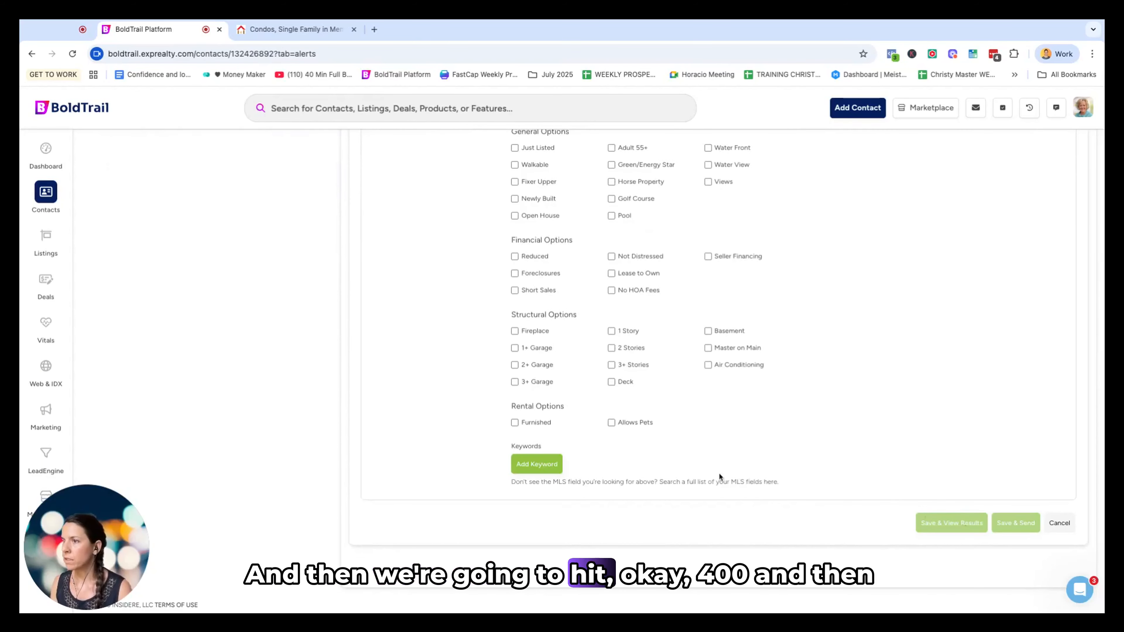
scroll(730, 448, up, 10)
scroll(734, 451, down, 10)
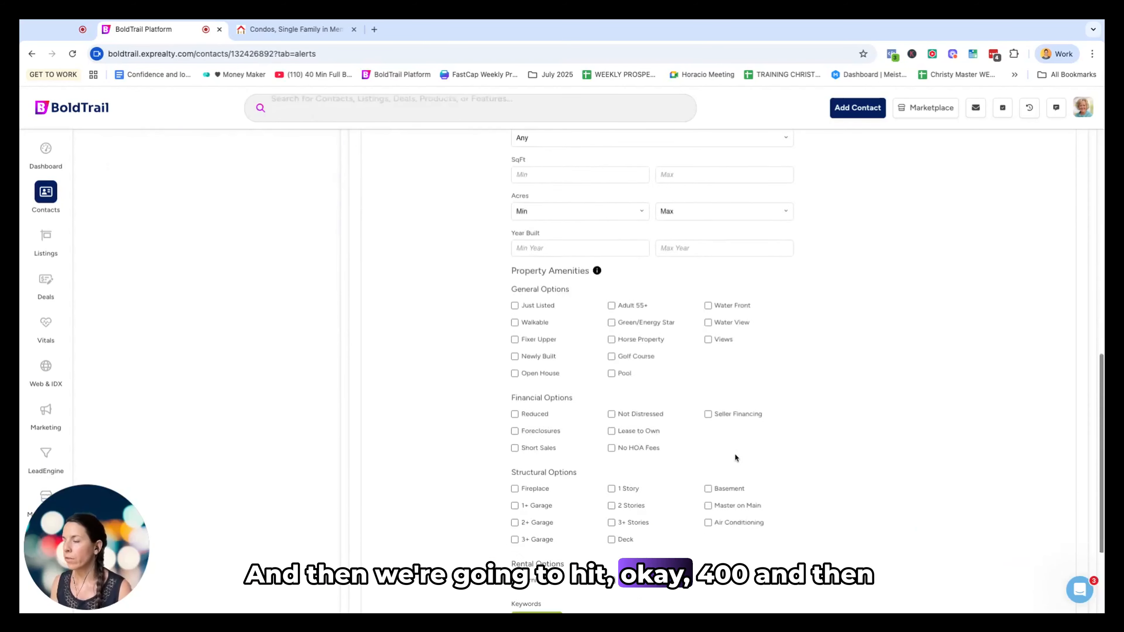
click(937, 523)
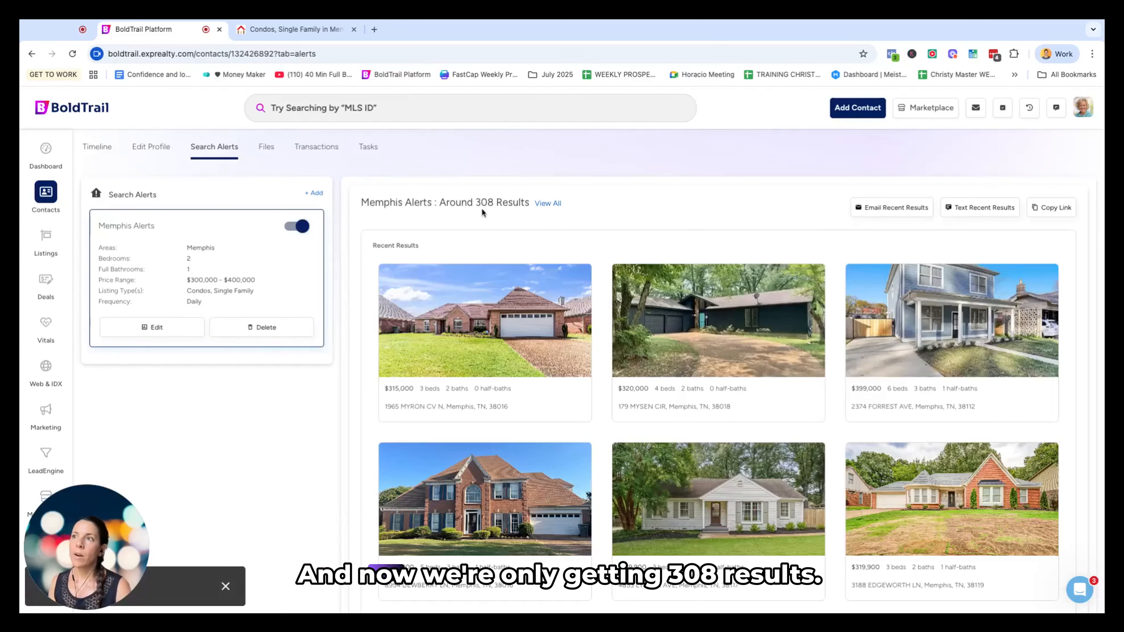
Review the updated result count and the recent listings of the Memphis alert.
double_click(478, 202)
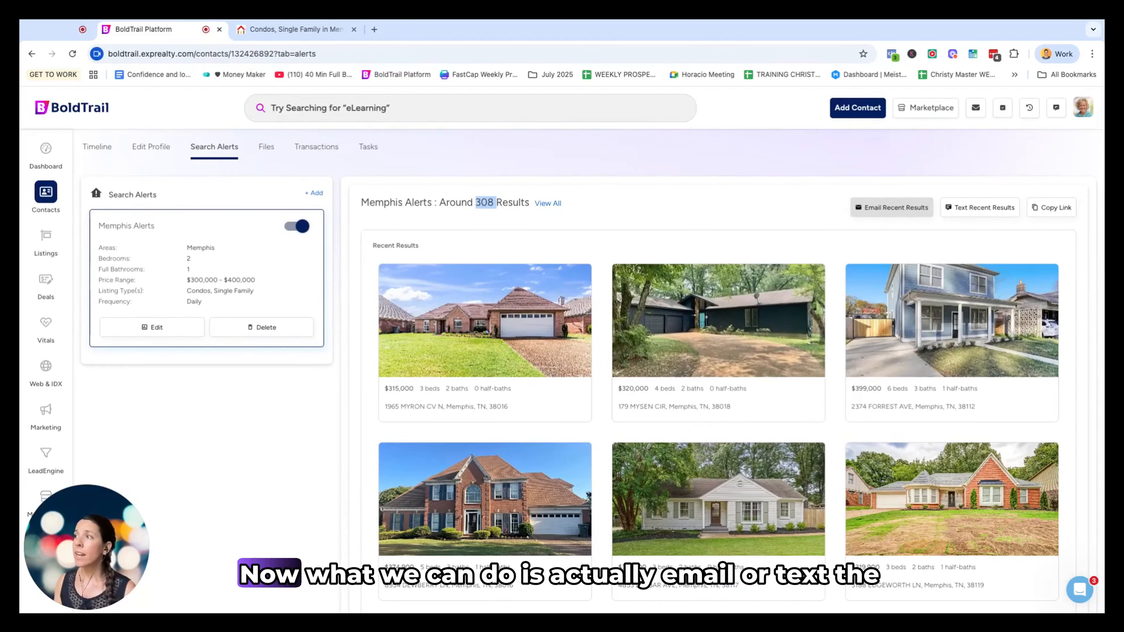
scroll(874, 208, down, 1)
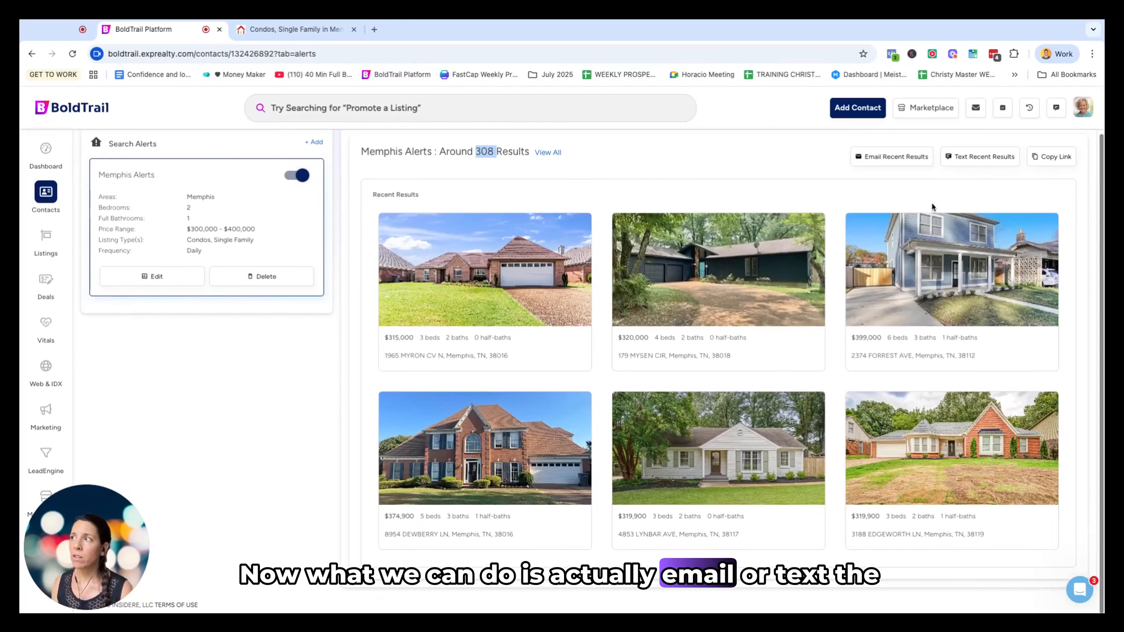
scroll(974, 163, up, 1)
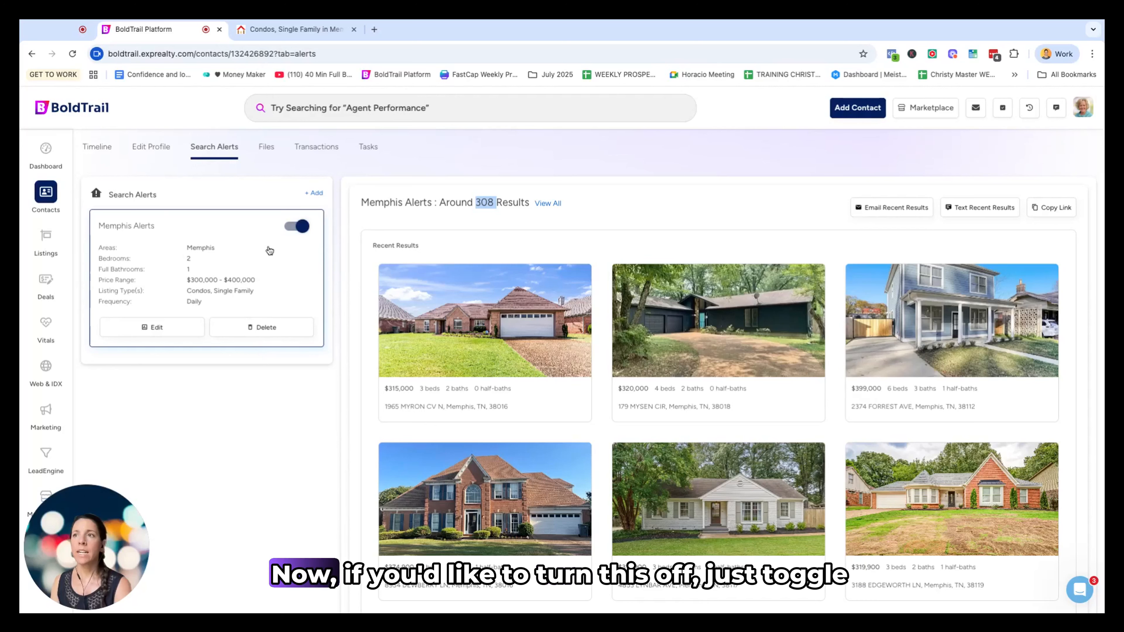
Turn the Memphis alert off and back on.
click(297, 227)
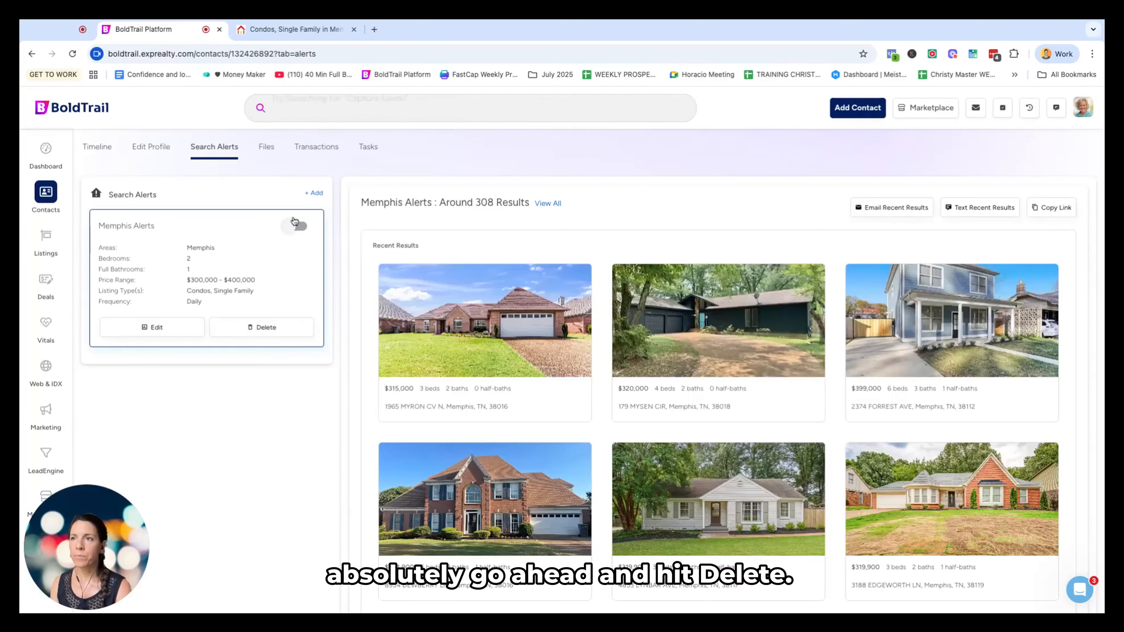
click(299, 226)
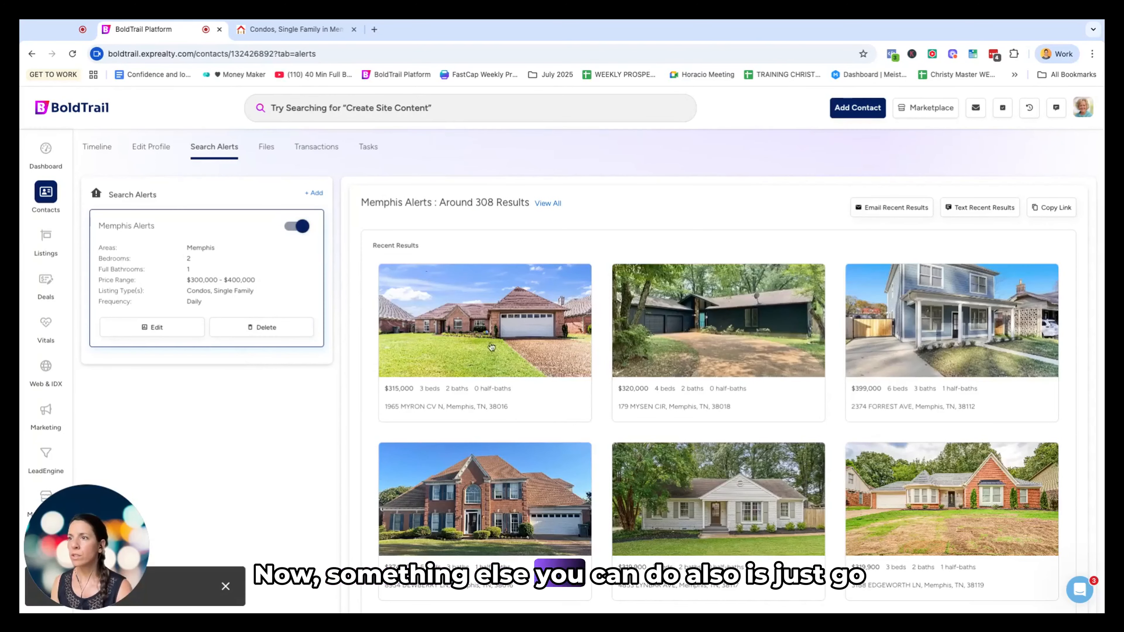
Open the $315,000 listing from the alert's recent results and display its additional sharing and posting actions.
click(474, 315)
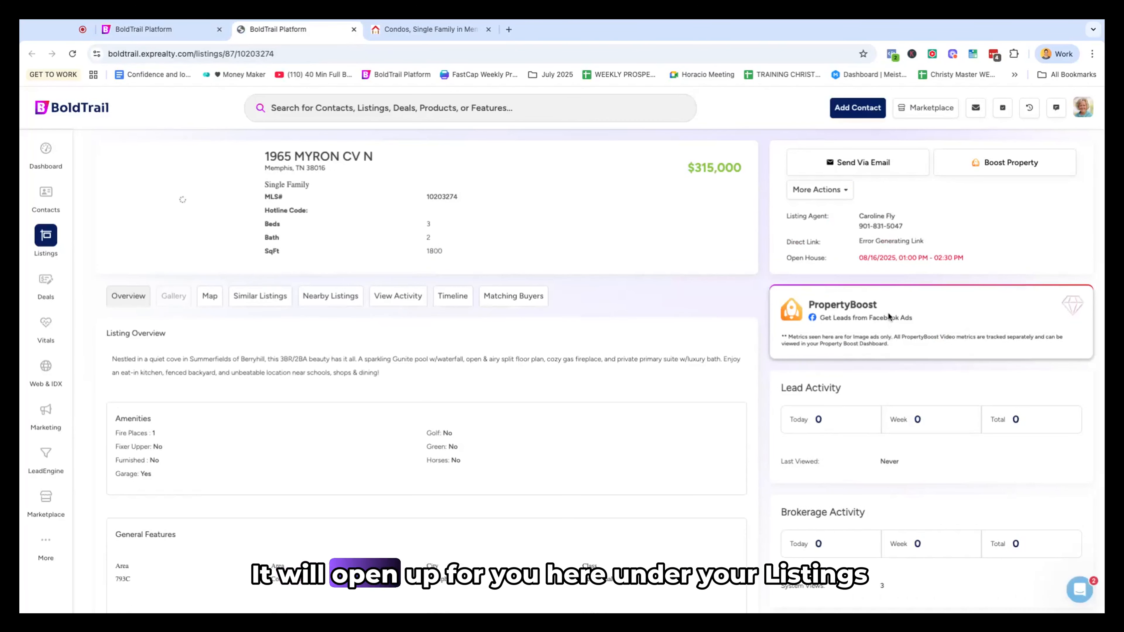
mouse_move(21, 240)
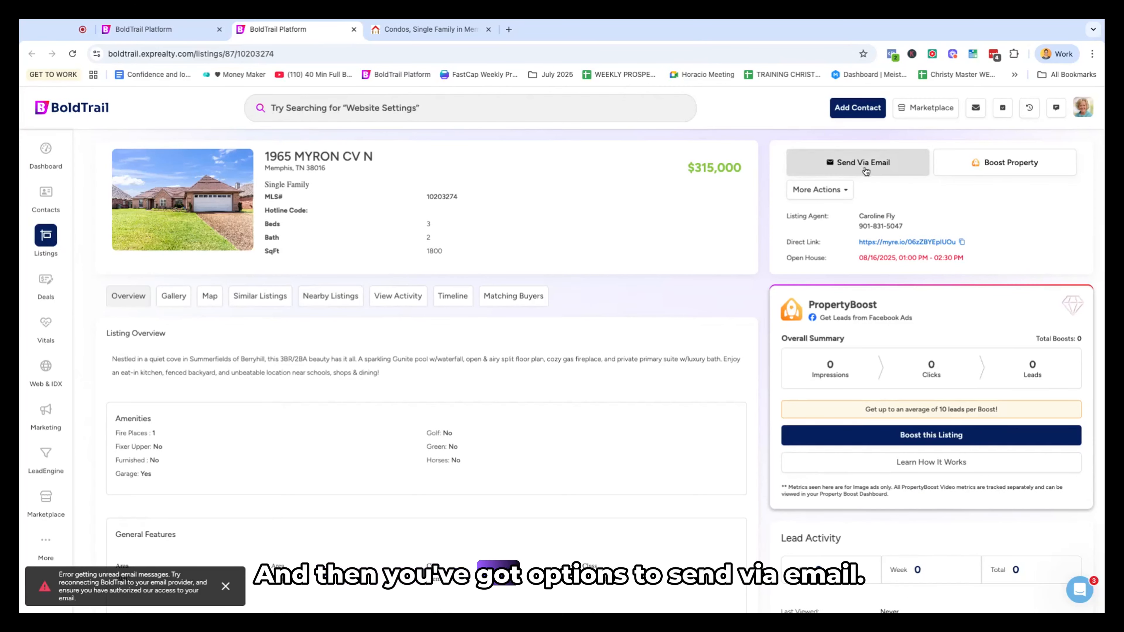
click(831, 191)
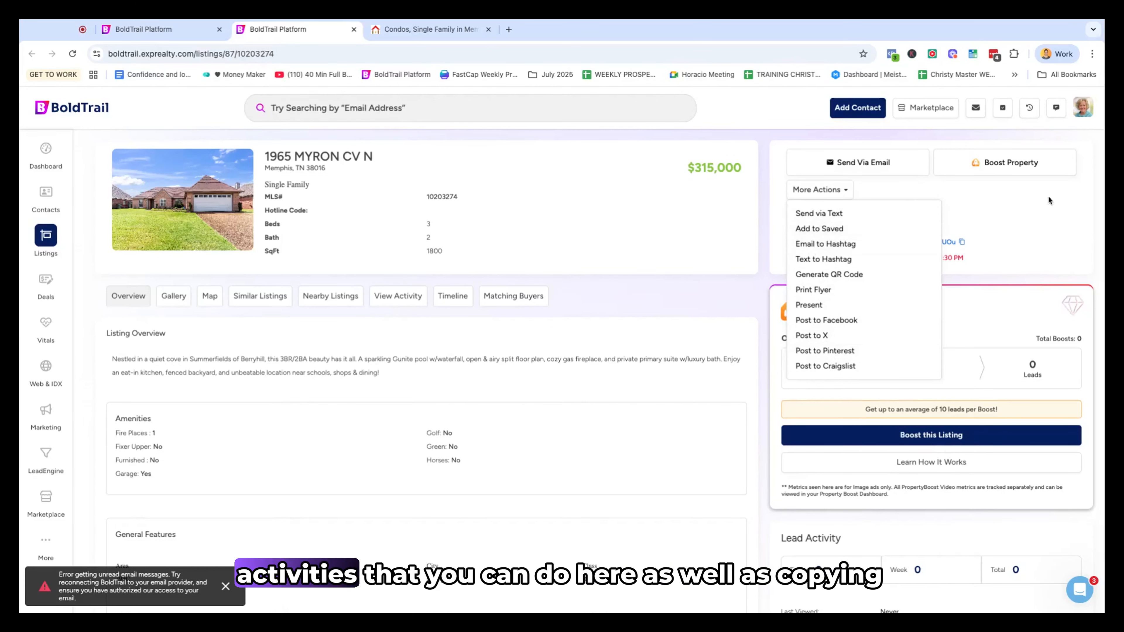
Close the list of additional actions and copy the listing's direct link to the clipboard.
click(1035, 220)
click(962, 242)
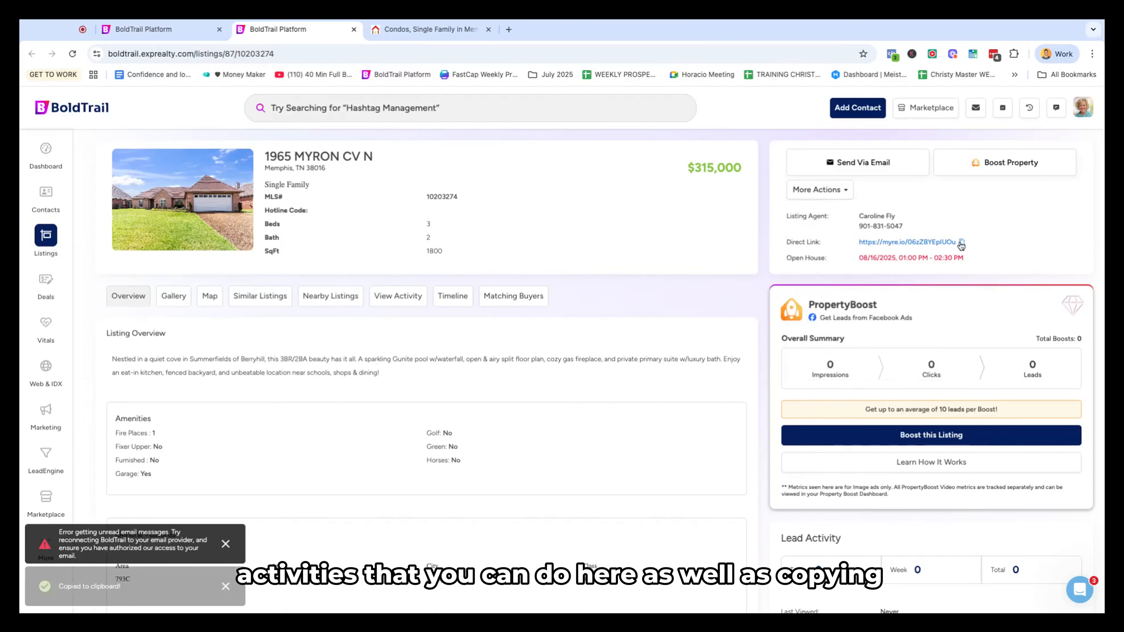